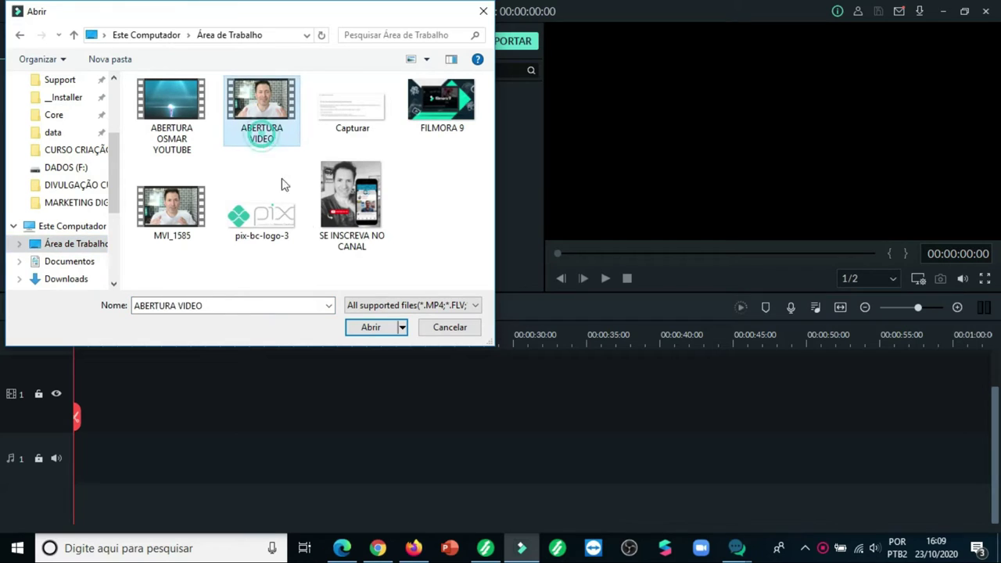
# Import ABERTURA VIDEO with proxy files and place it on the video track, keeping the 1920 x 1080 25fps project settings.
pyautogui.click(379, 331)
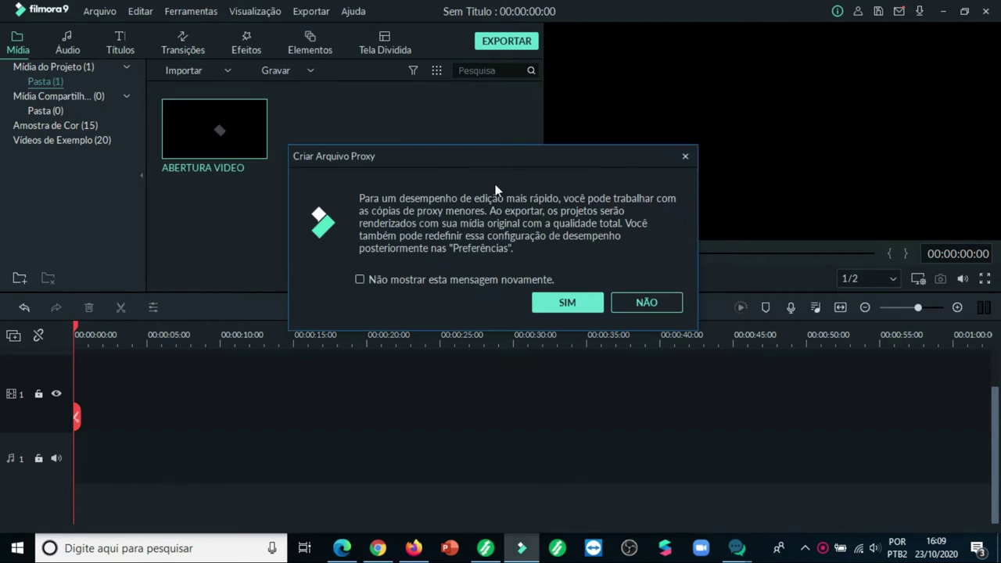
pyautogui.click(568, 303)
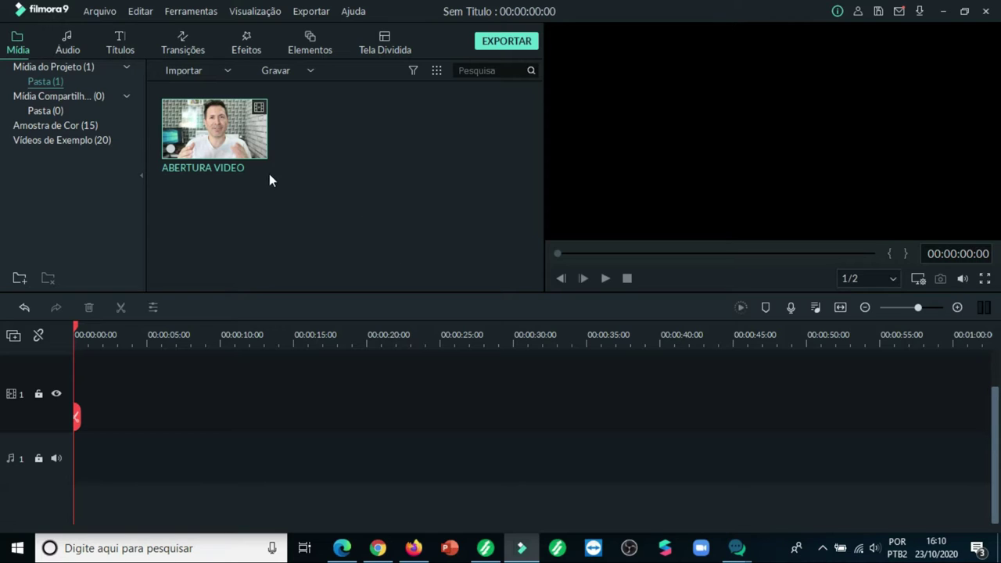
pyautogui.click(214, 128)
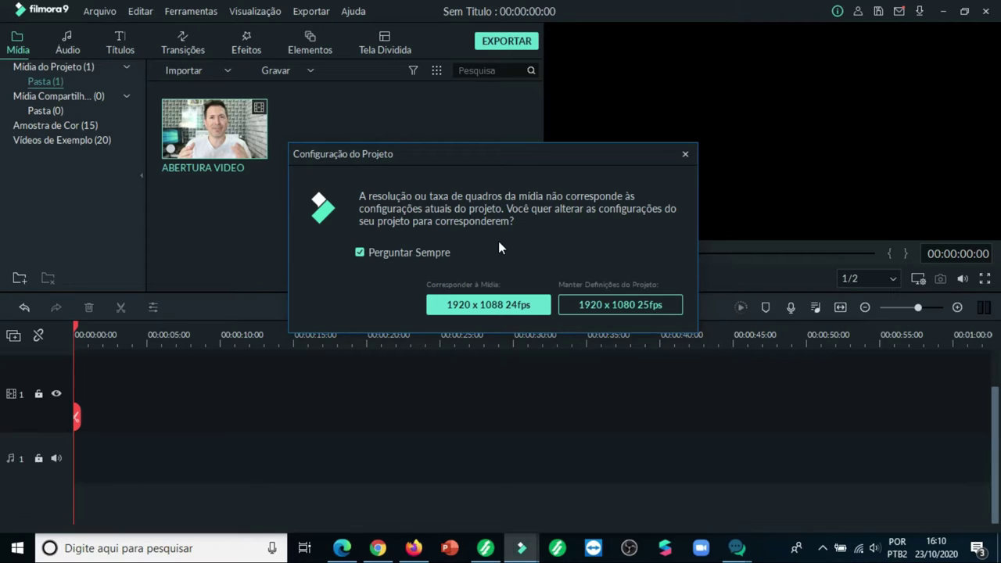
pyautogui.click(627, 304)
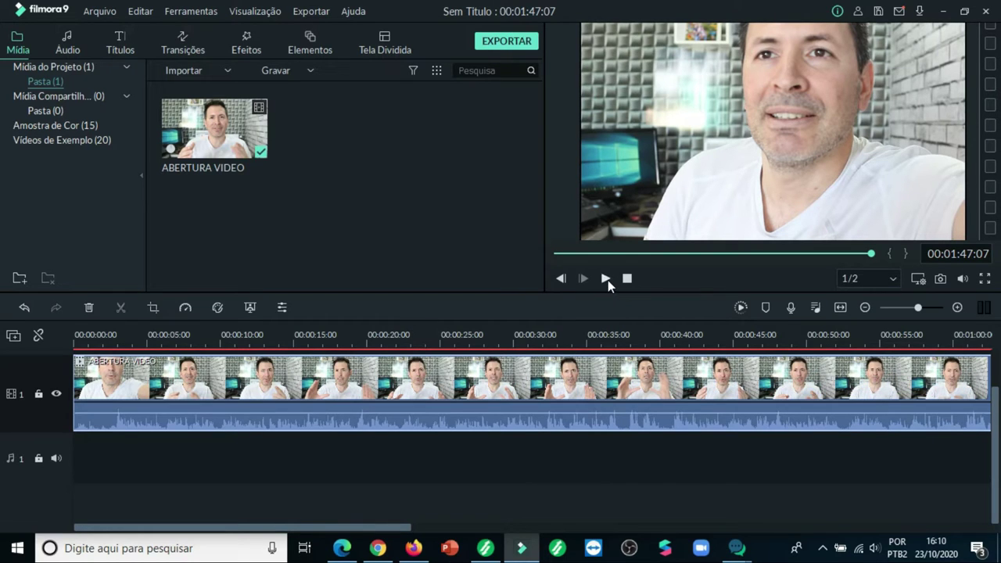
# Split the clip at 00:00:02:23 and ripple-delete its opening piece so the remainder starts at the beginning of the timeline.
pyautogui.click(606, 278)
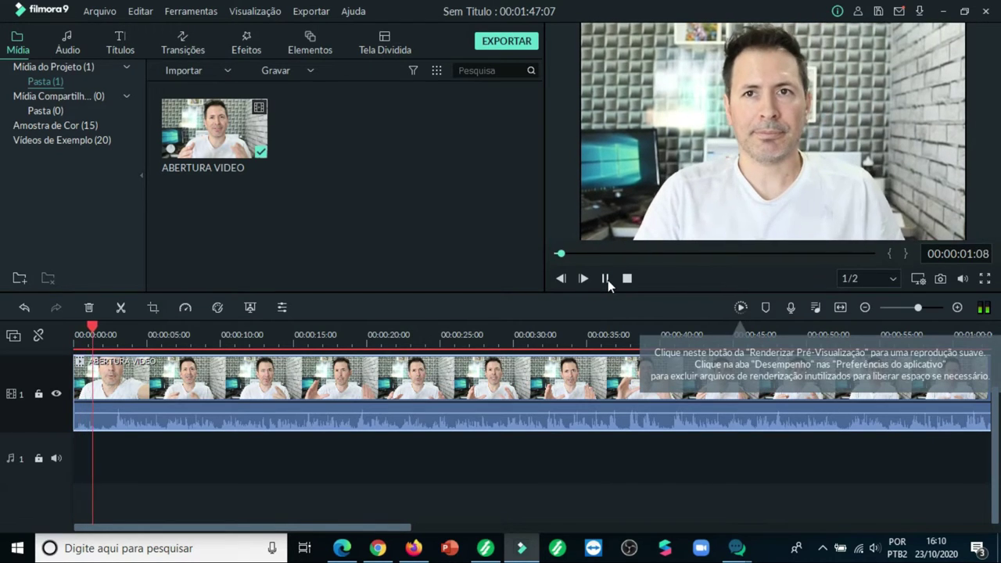
pyautogui.click(603, 279)
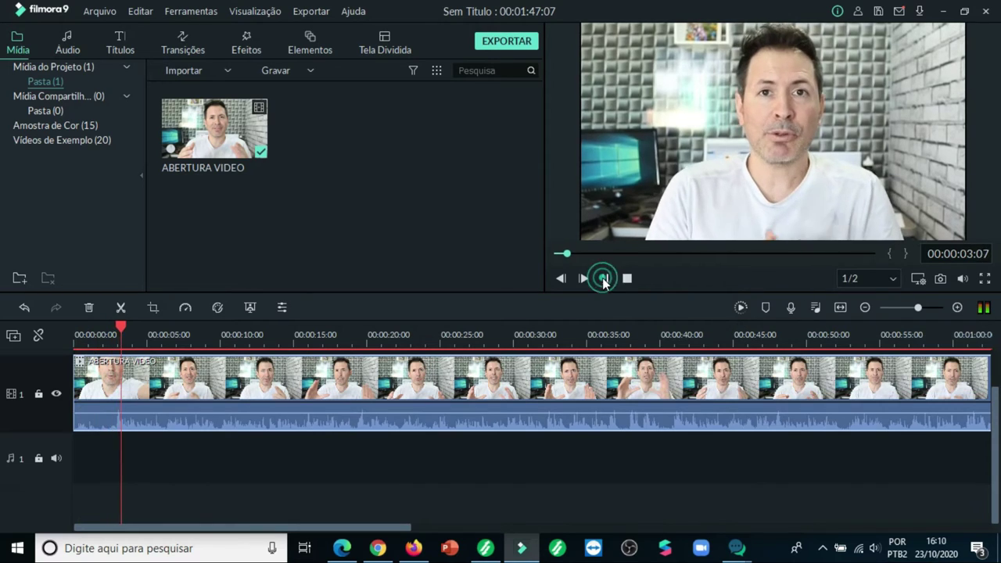
pyautogui.click(604, 278)
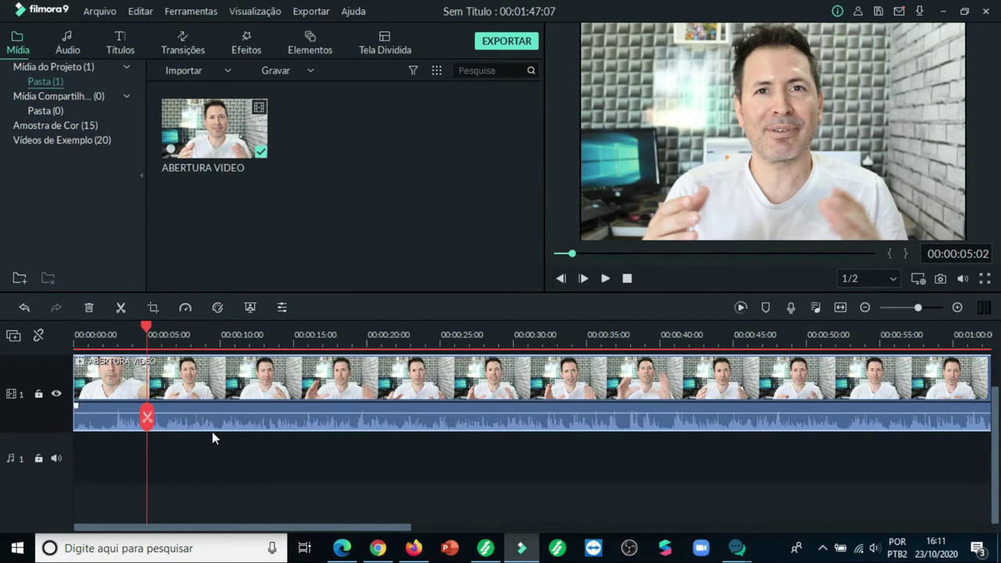
pyautogui.moveTo(148, 419)
pyautogui.moveTo(148, 418); pyautogui.dragTo(117, 424)
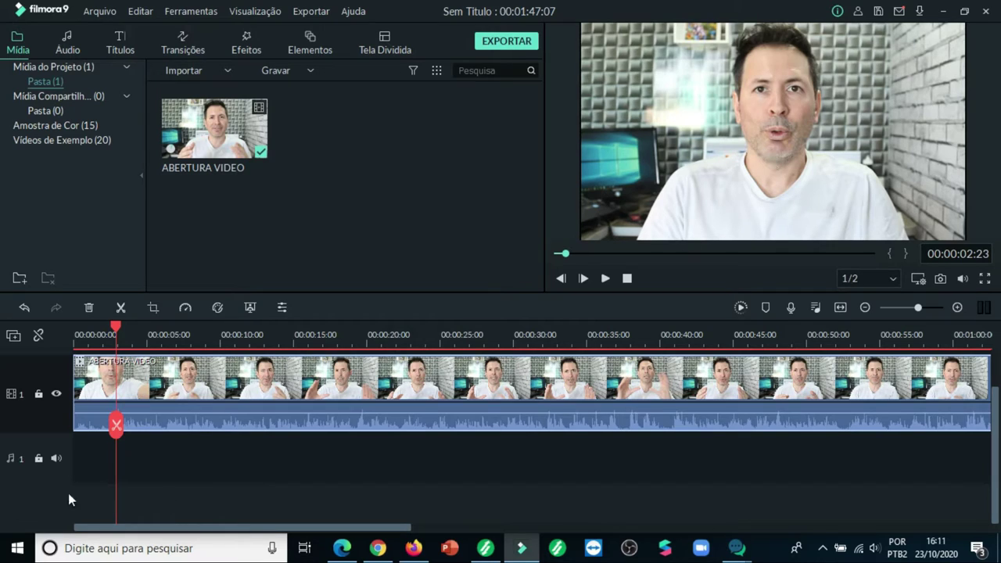
pyautogui.click(116, 425)
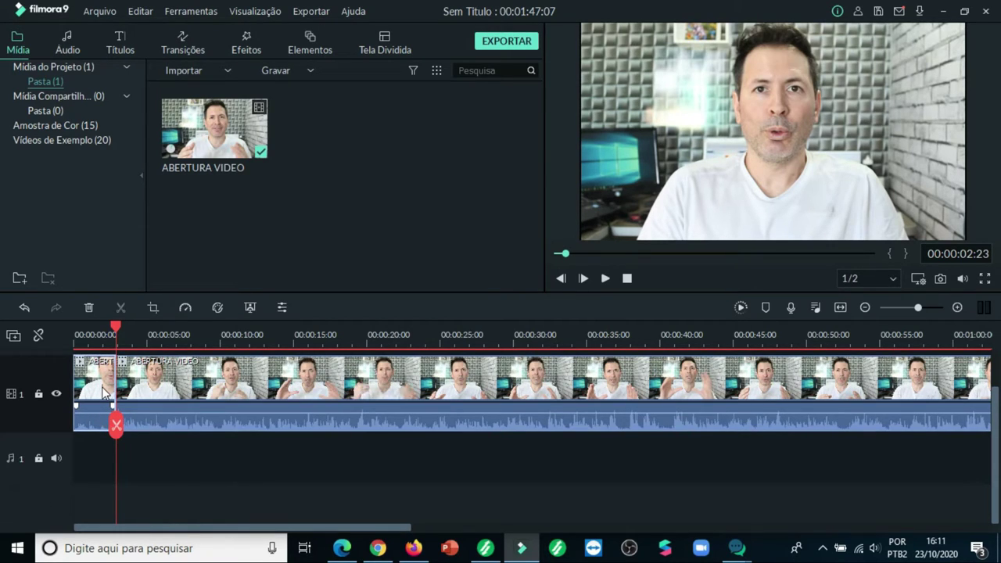
pyautogui.rightClick(104, 391)
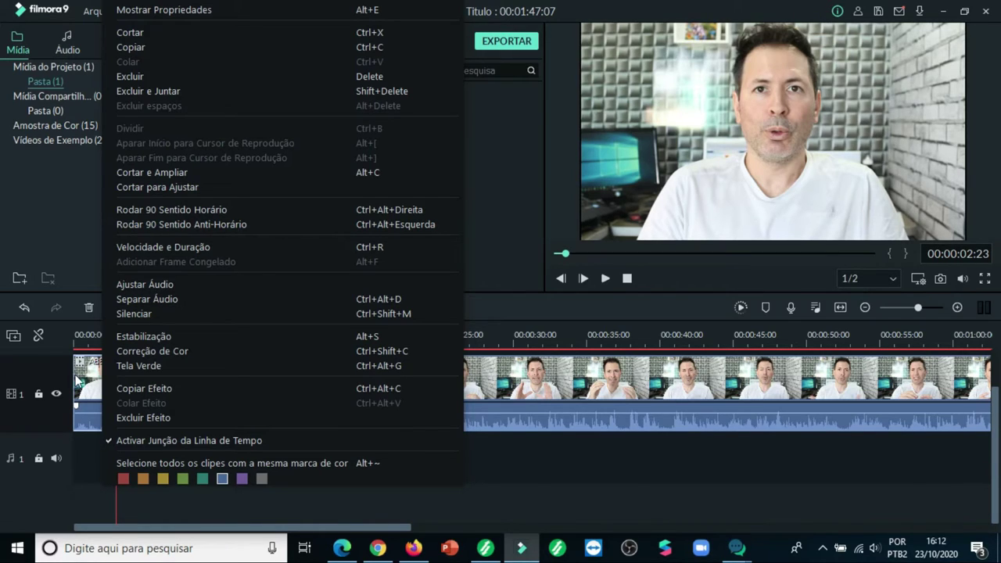
pyautogui.click(162, 87)
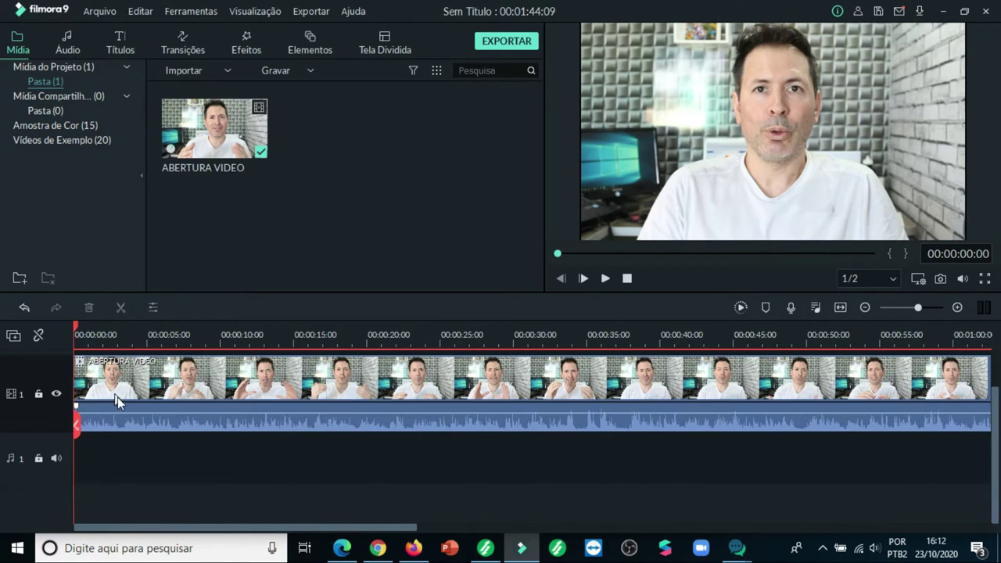
# Preview the start of the trimmed clip and split it at 00:00:07:02.
pyautogui.click(606, 279)
pyautogui.click(606, 282)
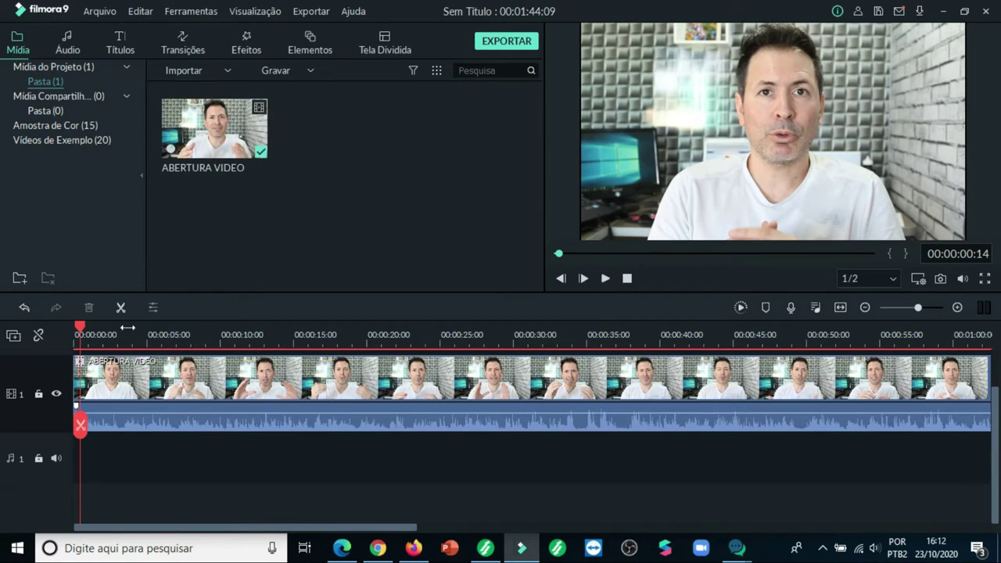
pyautogui.moveTo(79, 327); pyautogui.dragTo(174, 335)
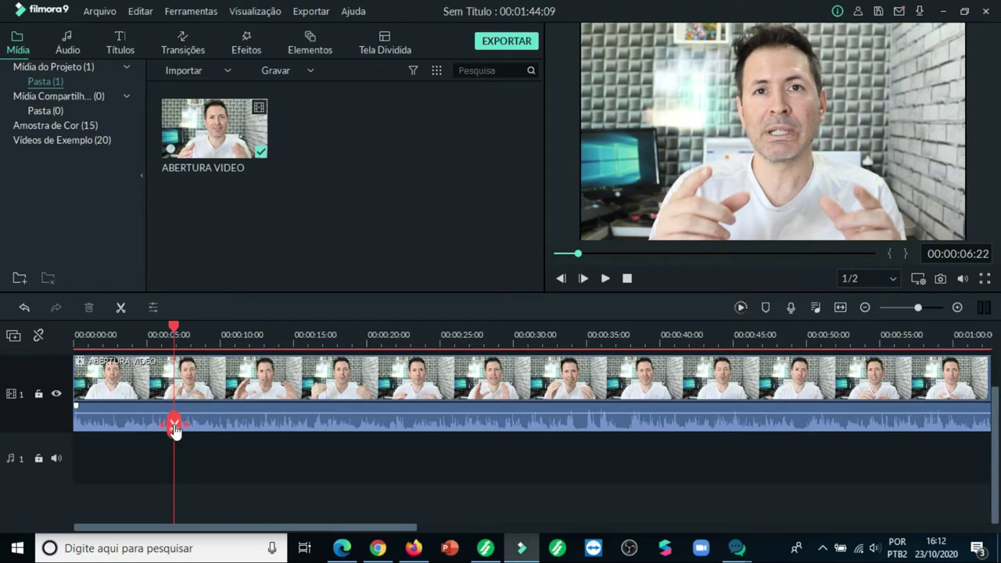
pyautogui.moveTo(174, 426); pyautogui.dragTo(177, 361)
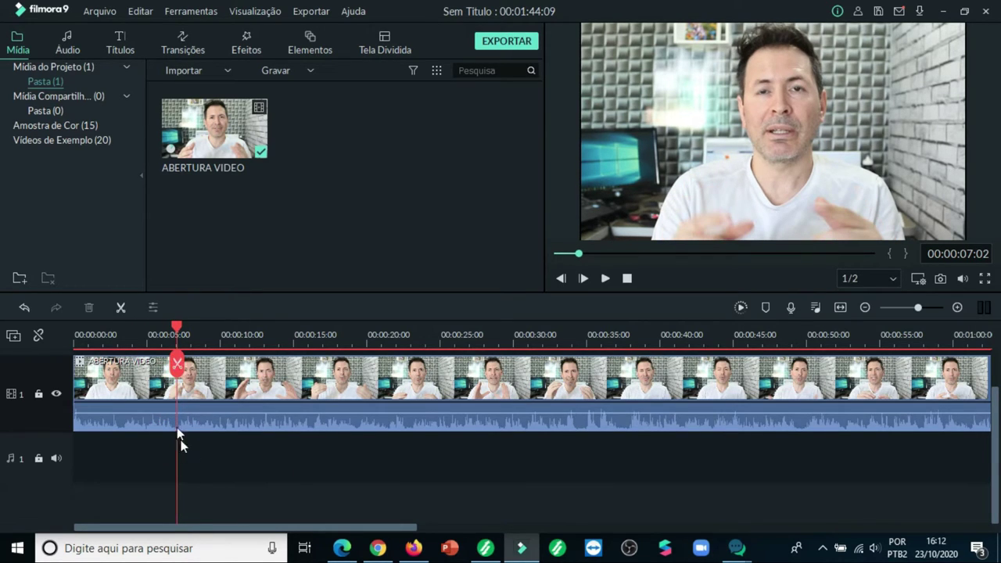
pyautogui.click(178, 363)
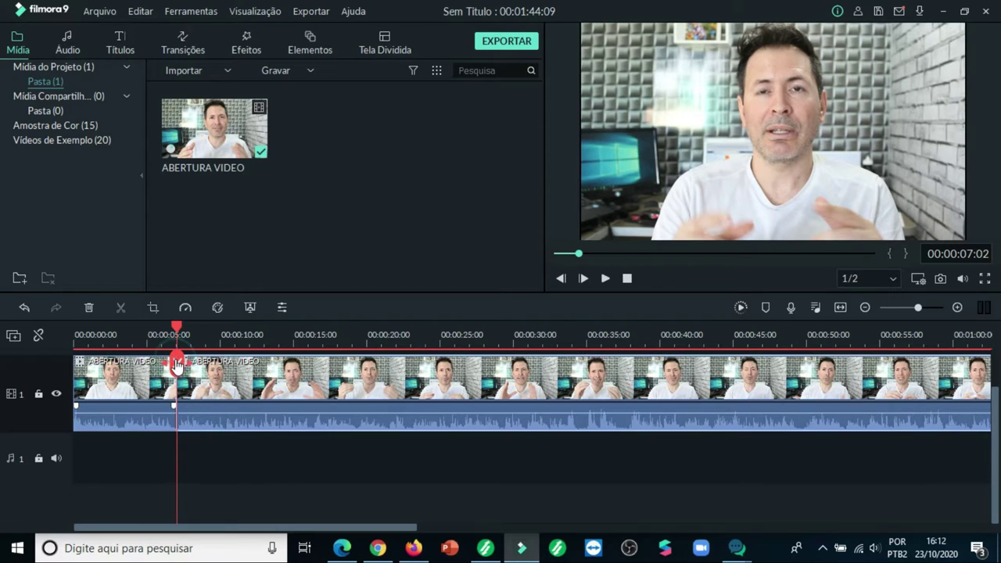
# Apply a pan-and-zoom to the first piece, starting at the full frame and ending at a 1782 x 1010 frame.
pyautogui.click(127, 384)
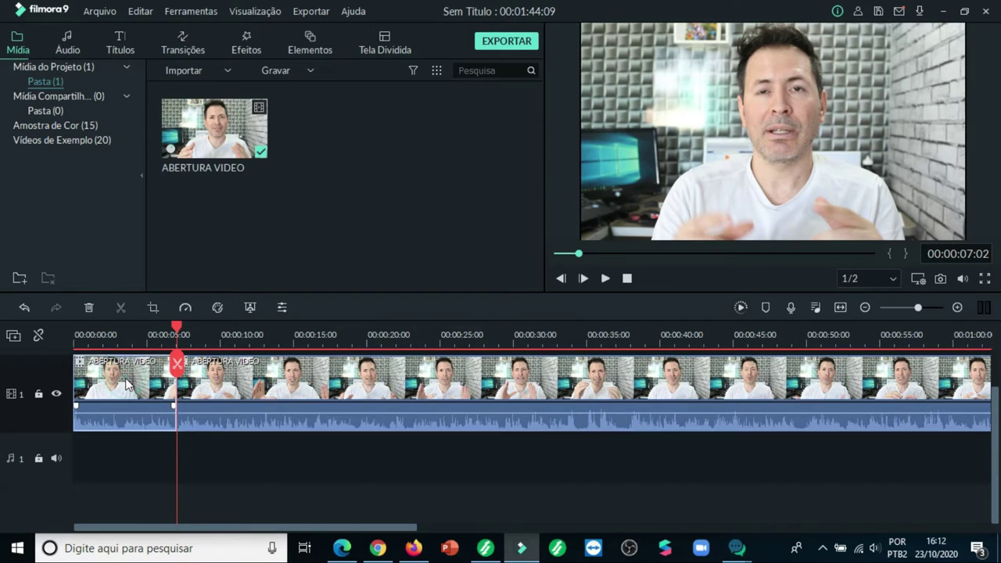
pyautogui.click(154, 309)
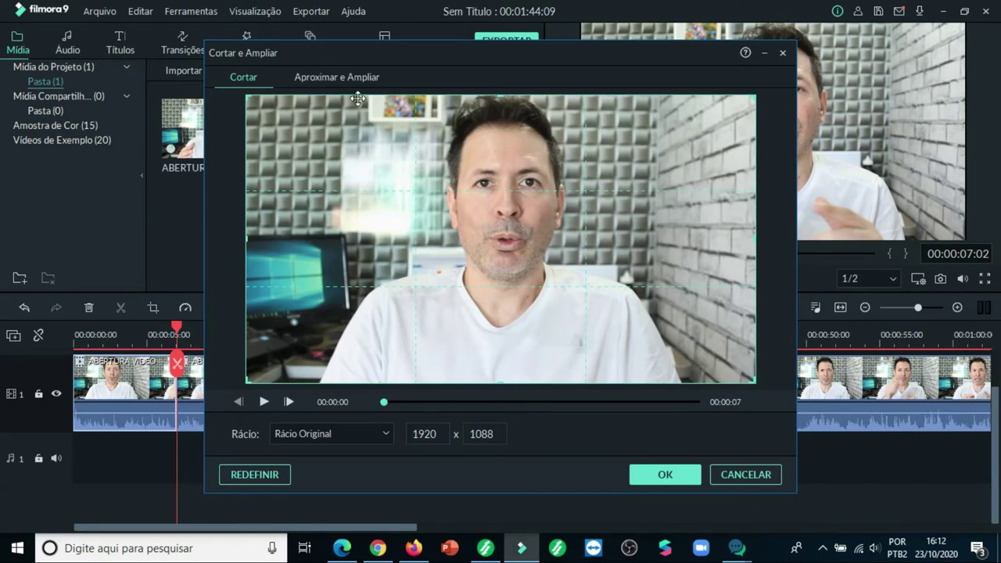
pyautogui.click(359, 76)
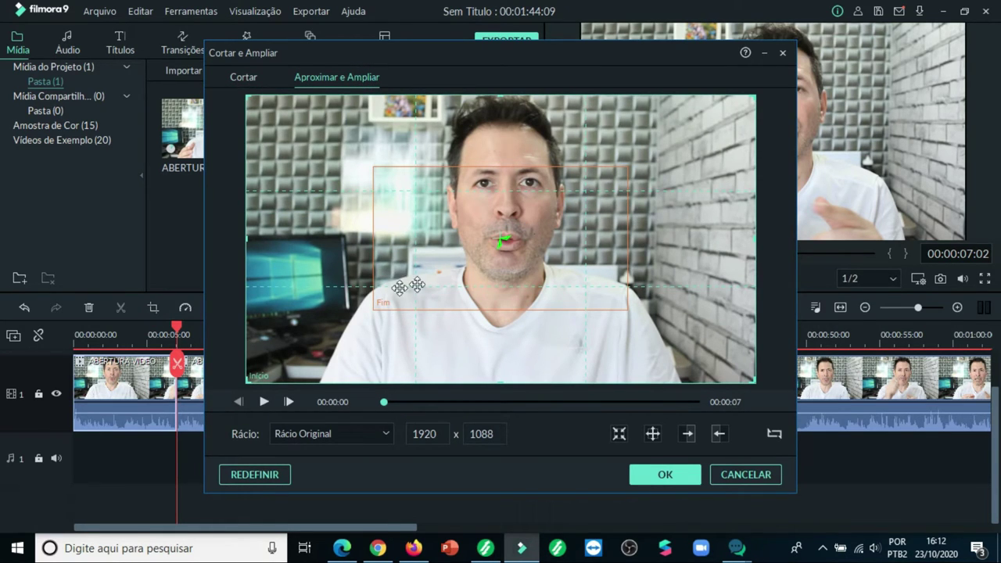
pyautogui.click(410, 258)
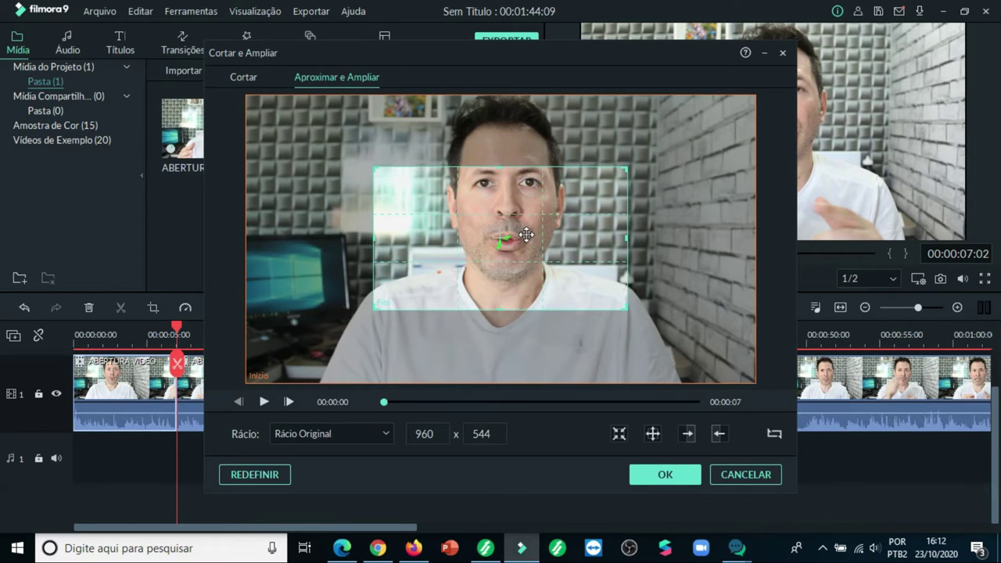
pyautogui.moveTo(378, 307); pyautogui.dragTo(270, 368)
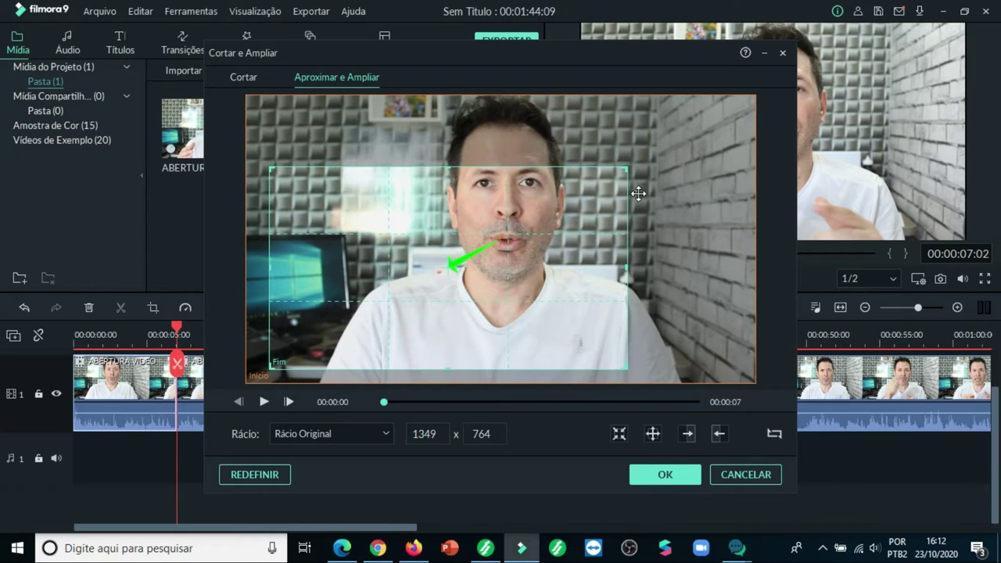
pyautogui.moveTo(629, 171); pyautogui.dragTo(742, 95)
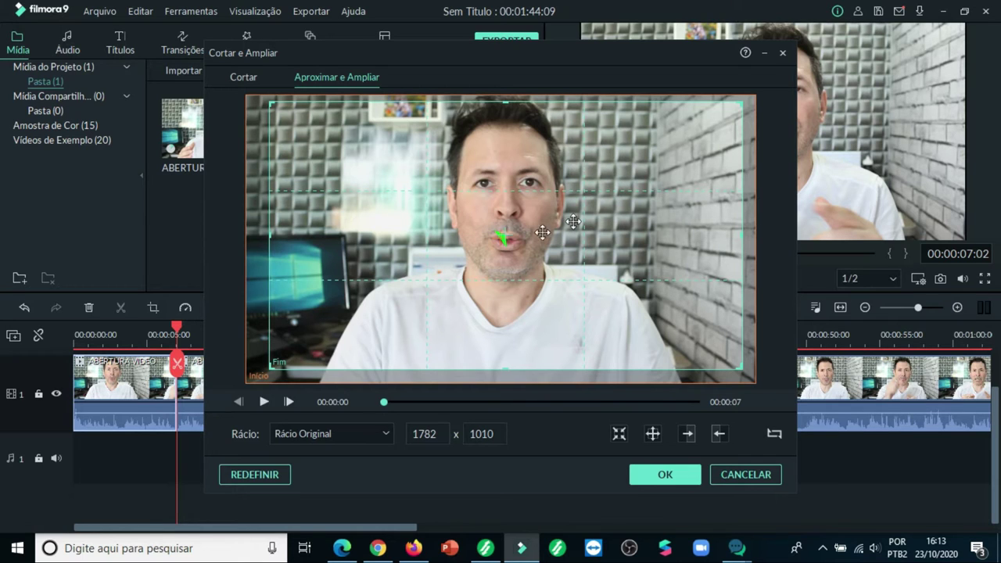
pyautogui.click(667, 474)
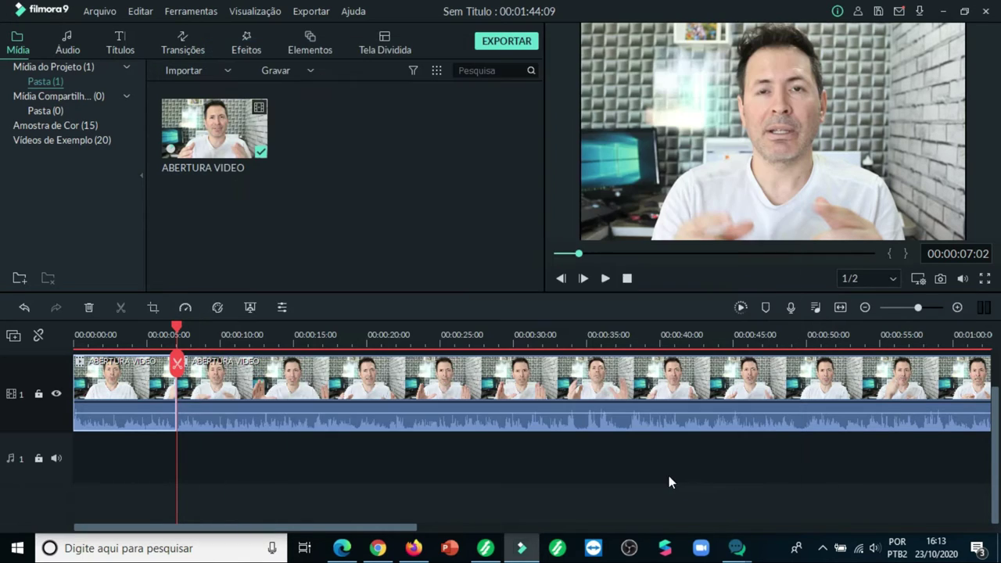
# Lower the preview volume and play the timeline from the start to check the first piece's zoom.
pyautogui.moveTo(178, 366); pyautogui.dragTo(172, 366)
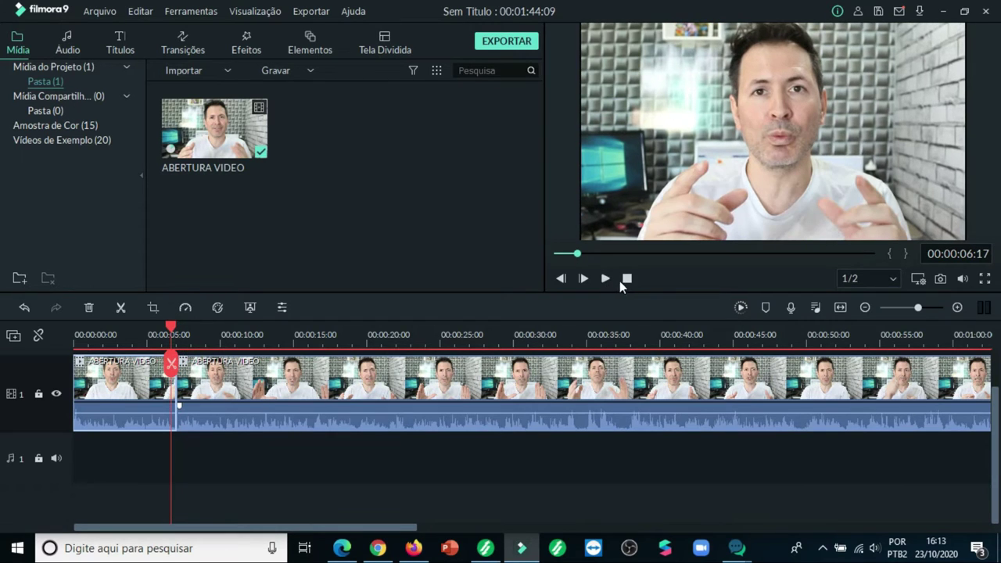
pyautogui.click(628, 278)
pyautogui.moveTo(964, 279)
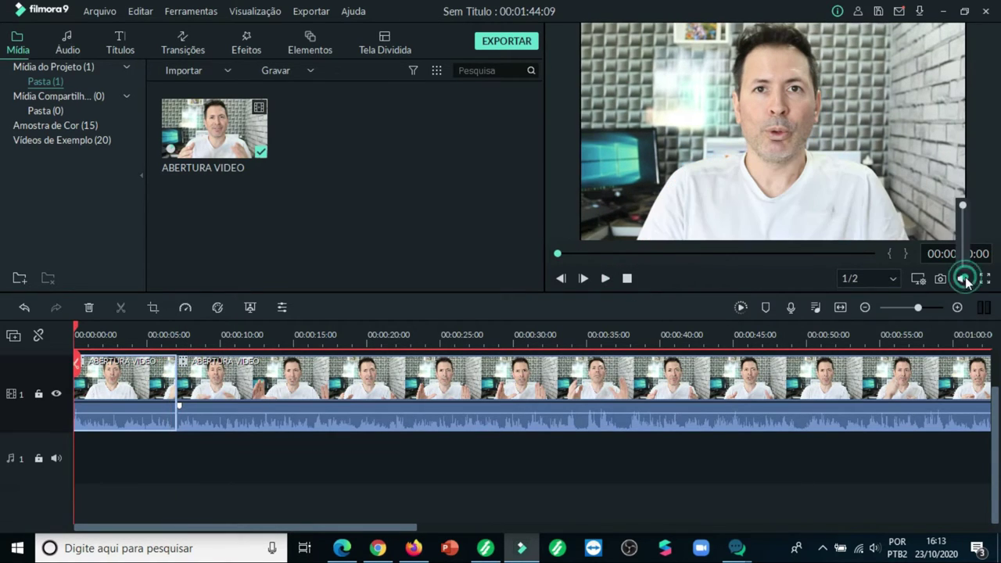
pyautogui.moveTo(964, 205); pyautogui.dragTo(967, 256)
pyautogui.click(606, 280)
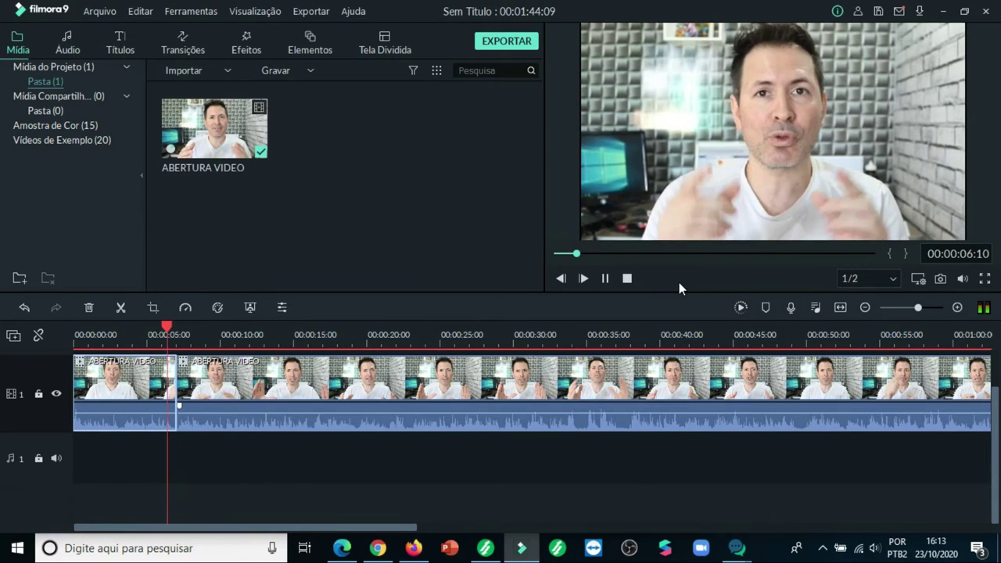
pyautogui.click(605, 278)
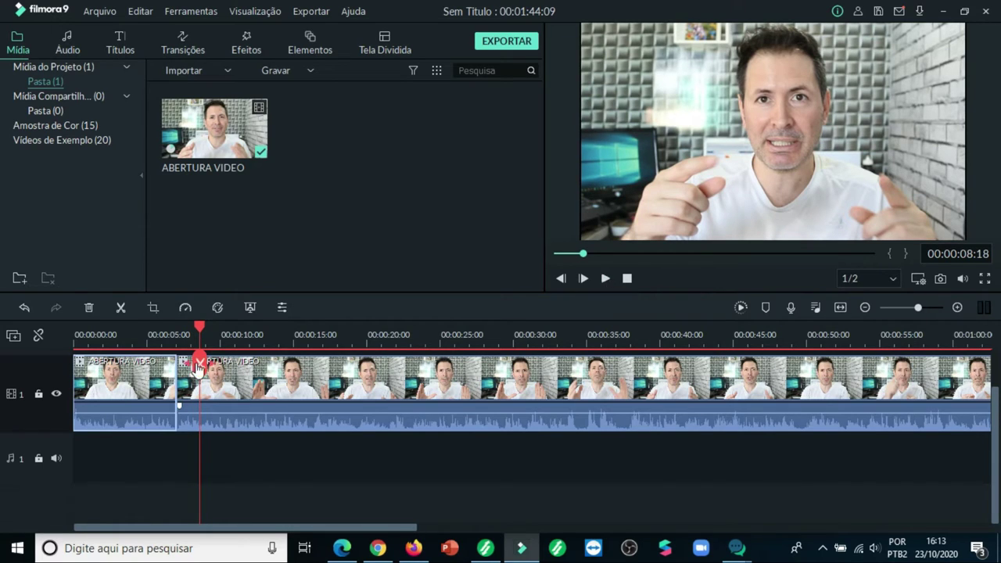
# Replay the cut between the two pieces and split the second piece at 00:00:10:10.
pyautogui.moveTo(182, 363)
pyautogui.mouseDown()
pyautogui.moveTo(93, 368)
pyautogui.moveTo(168, 373)
pyautogui.mouseUp()
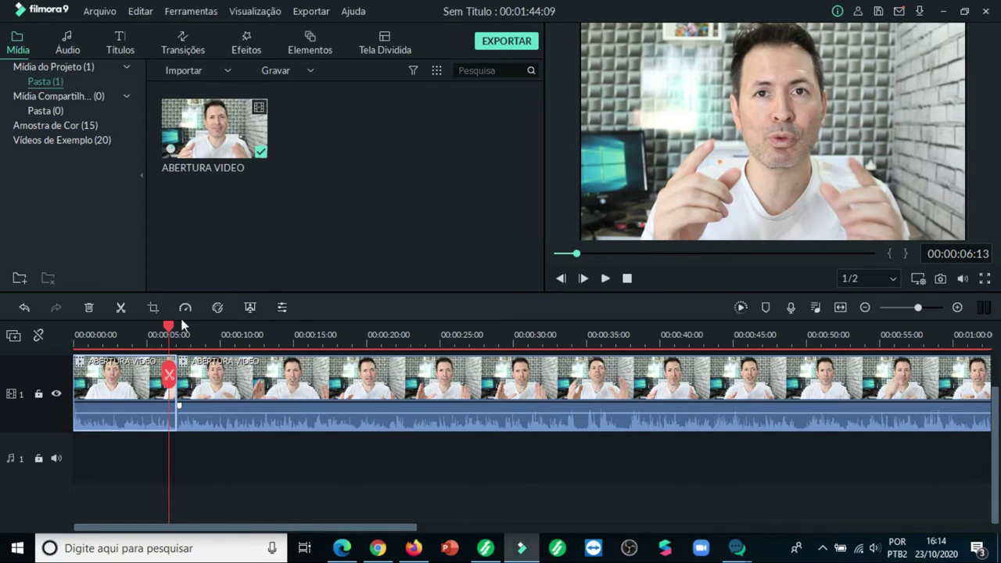
pyautogui.moveTo(174, 327); pyautogui.dragTo(173, 327)
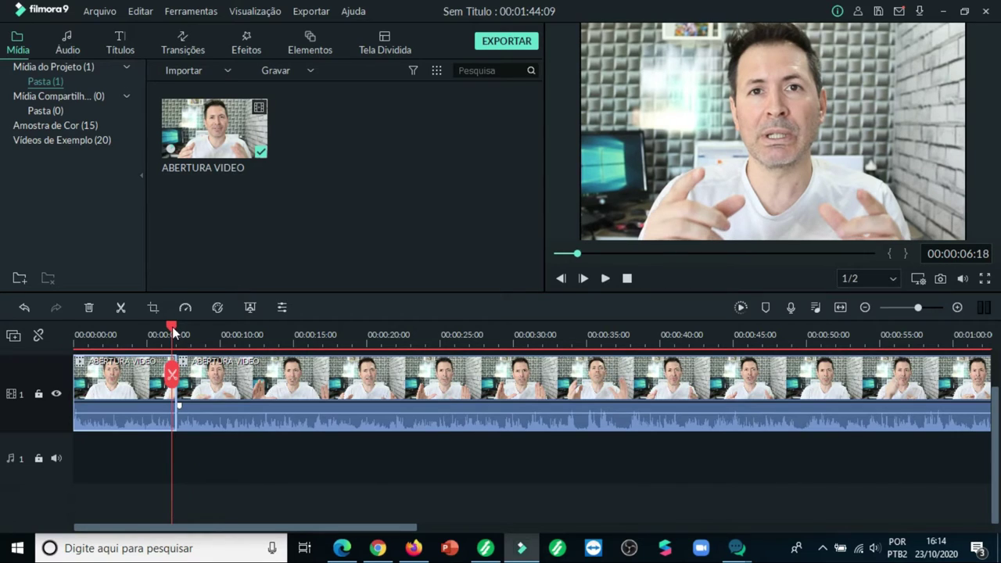
pyautogui.click(606, 278)
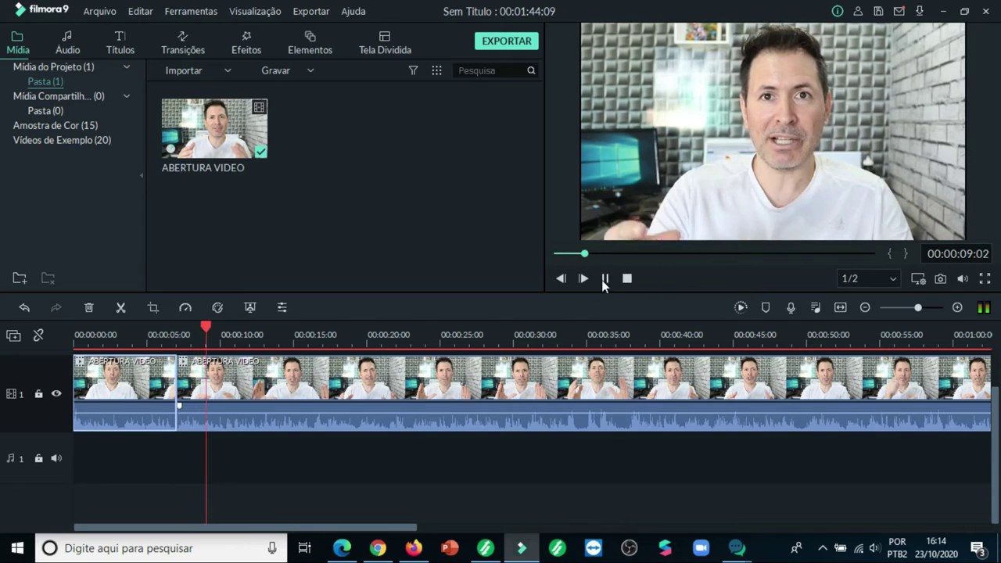
pyautogui.click(605, 278)
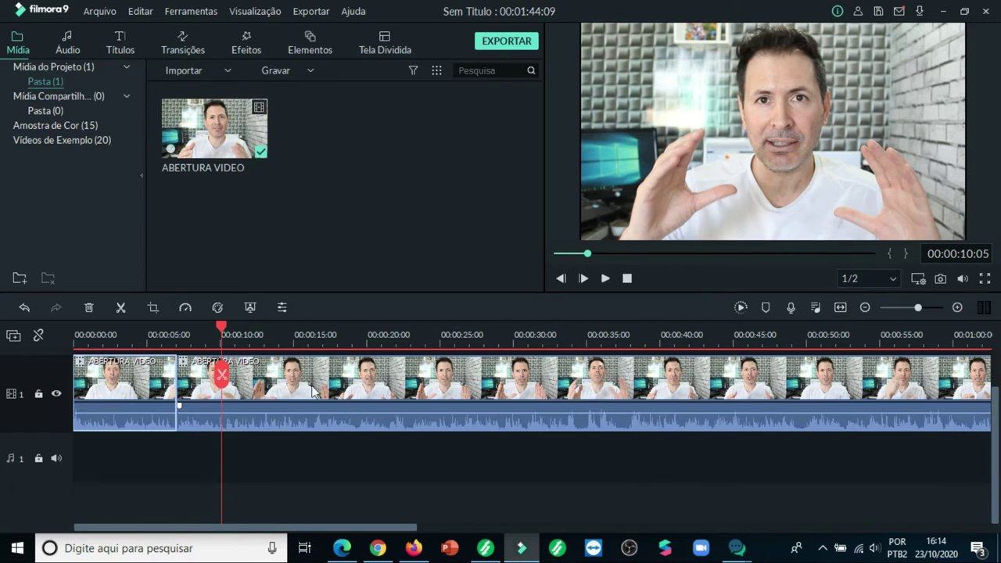
pyautogui.click(839, 306)
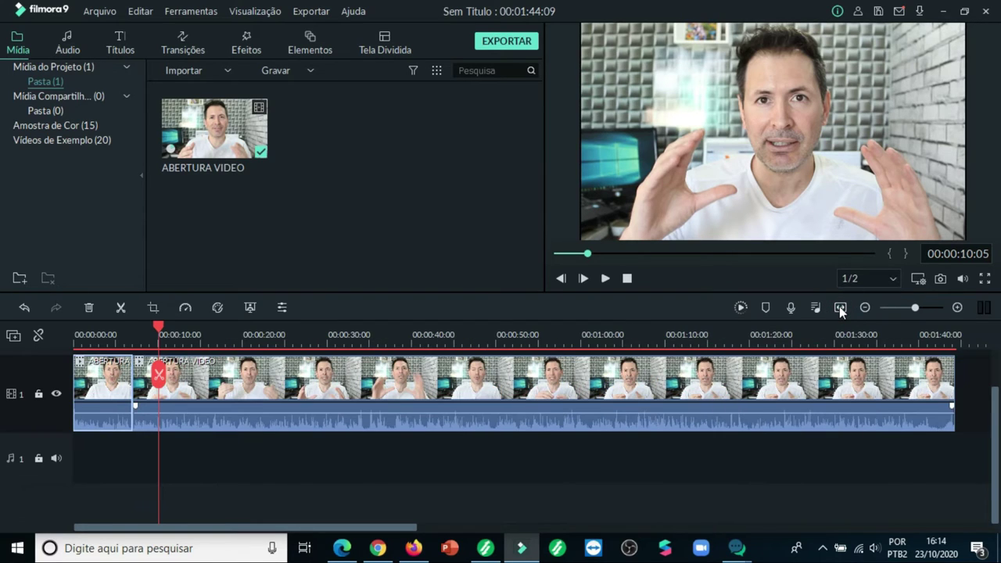
pyautogui.click(158, 375)
# Apply a pan-and-zoom to the second piece with a 16:9 ratio, ending at a centred 958 x 539 frame.
pyautogui.click(147, 387)
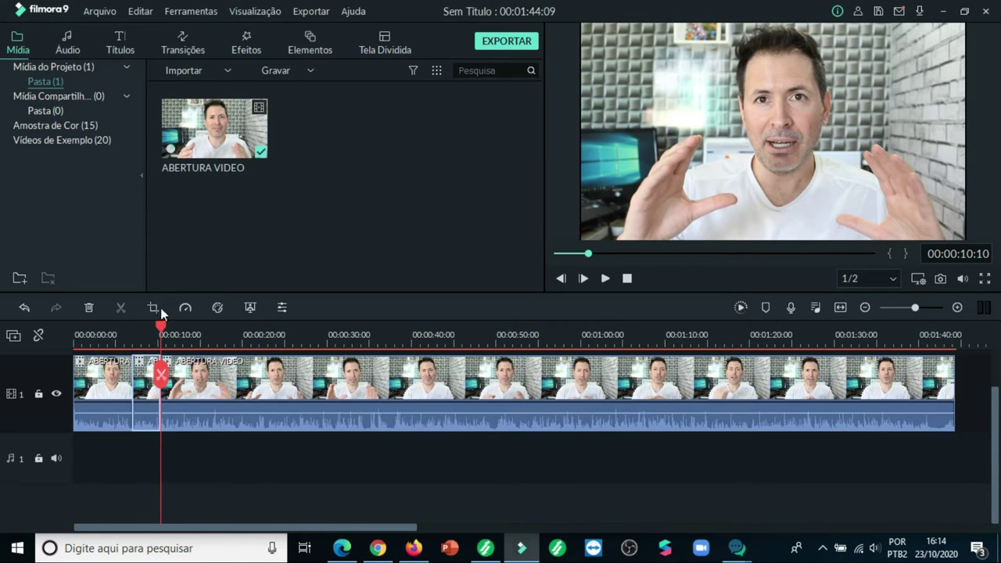
pyautogui.click(154, 309)
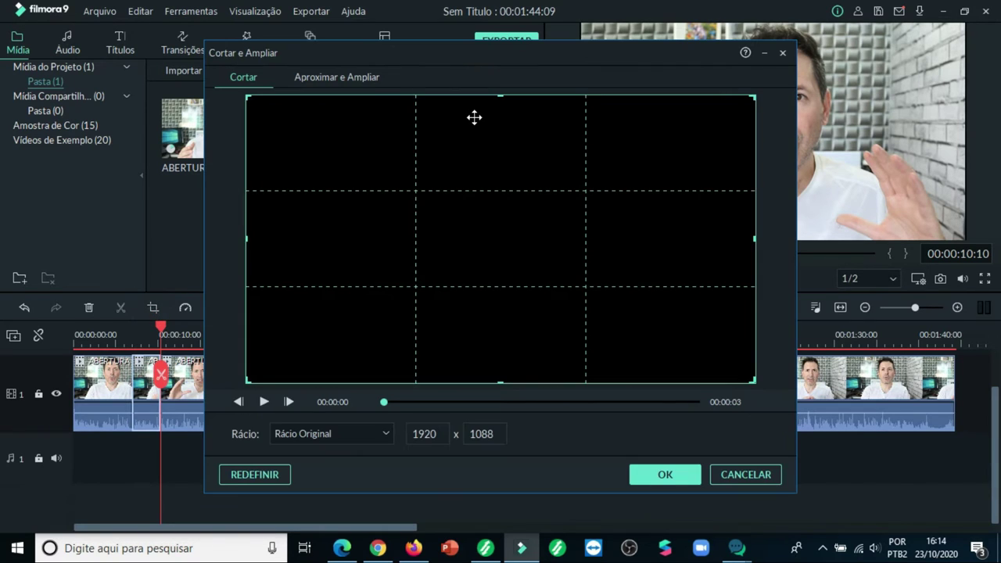
pyautogui.click(353, 75)
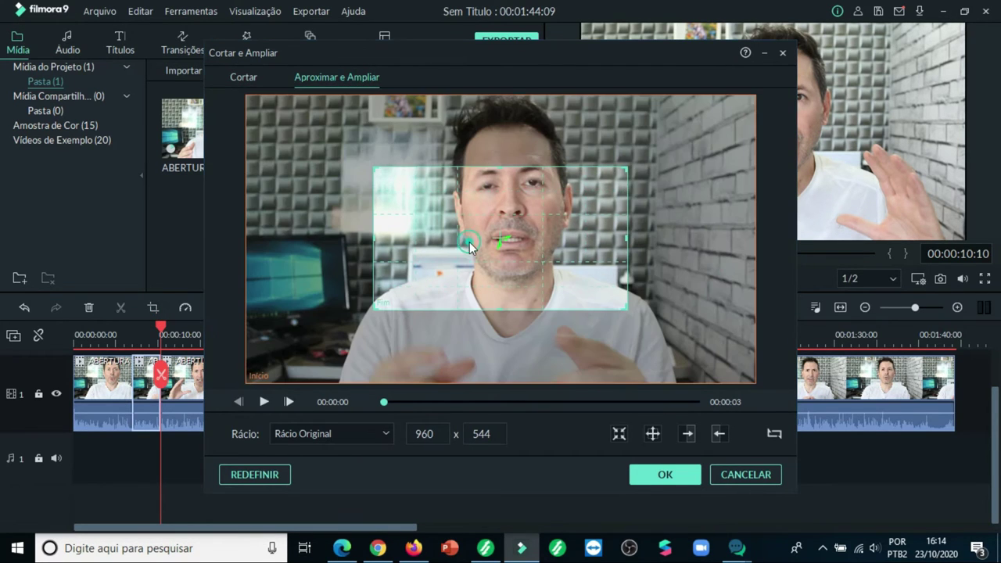
pyautogui.click(620, 435)
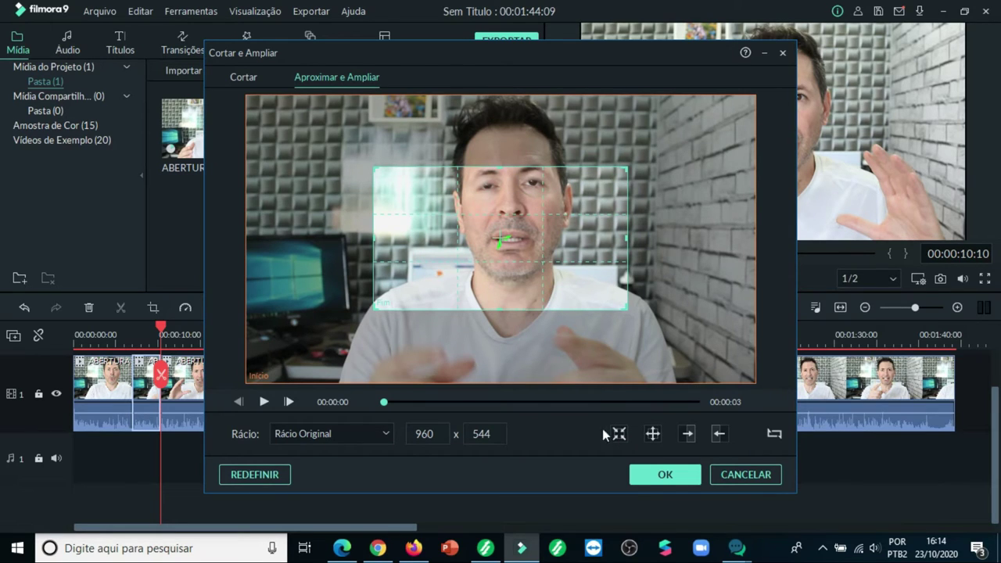
pyautogui.click(386, 435)
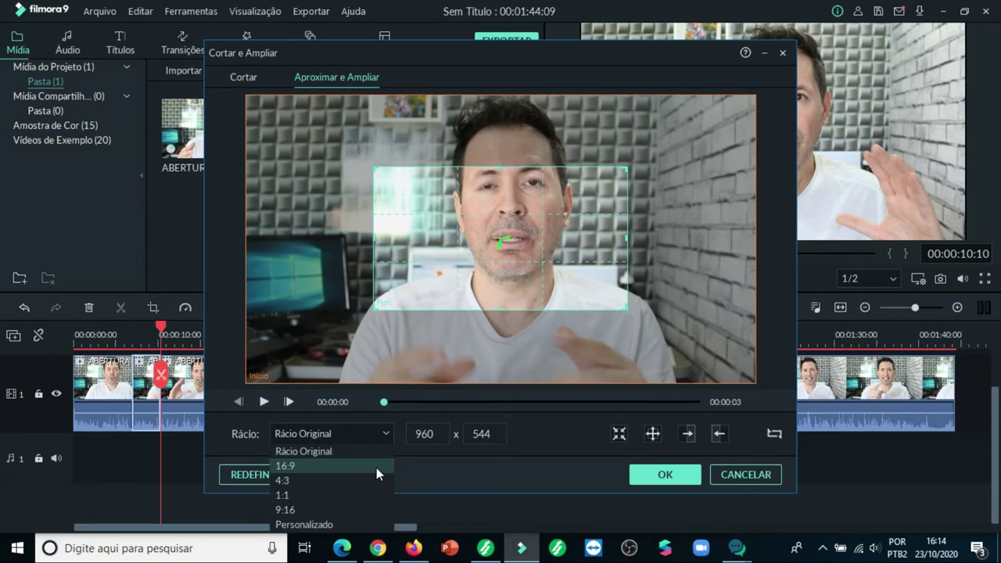
pyautogui.click(377, 468)
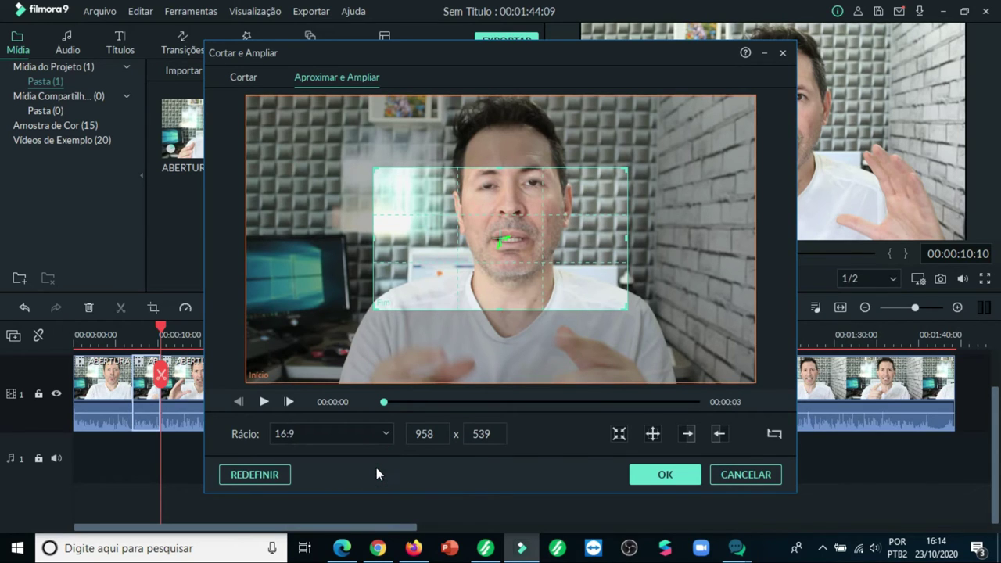
pyautogui.click(672, 474)
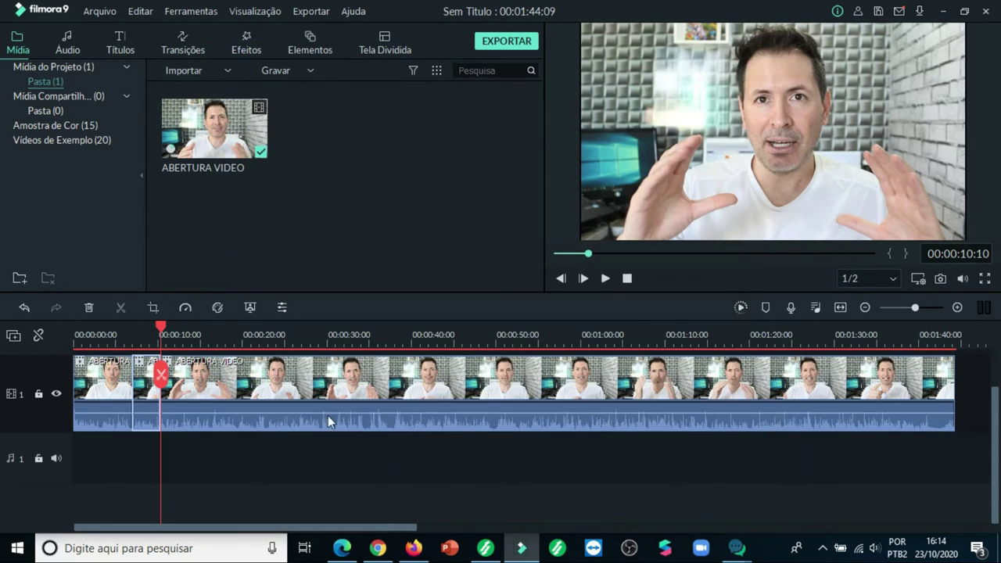
# Play the timeline from just before the second piece to check its zoom.
pyautogui.moveTo(161, 375); pyautogui.dragTo(133, 391)
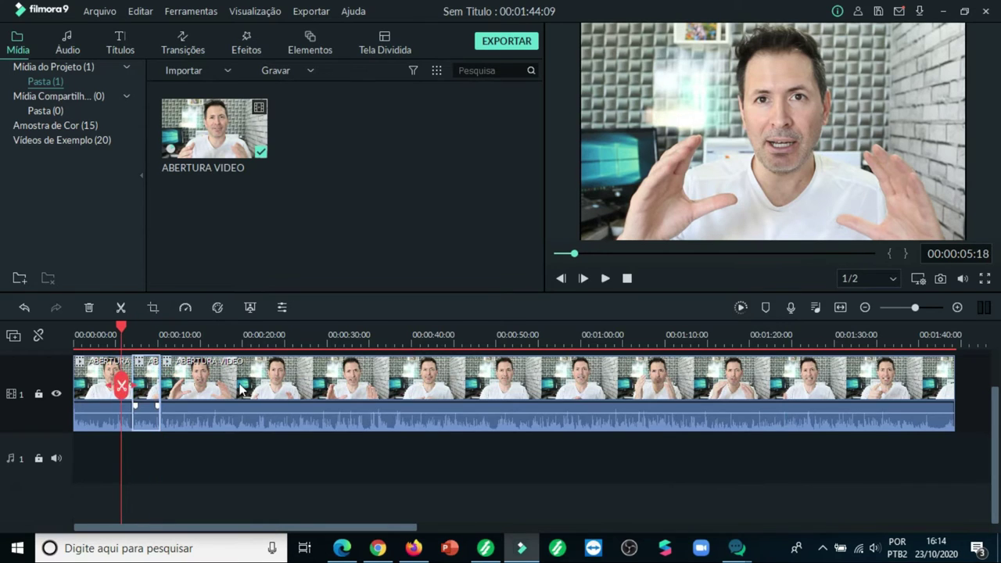
pyautogui.click(605, 278)
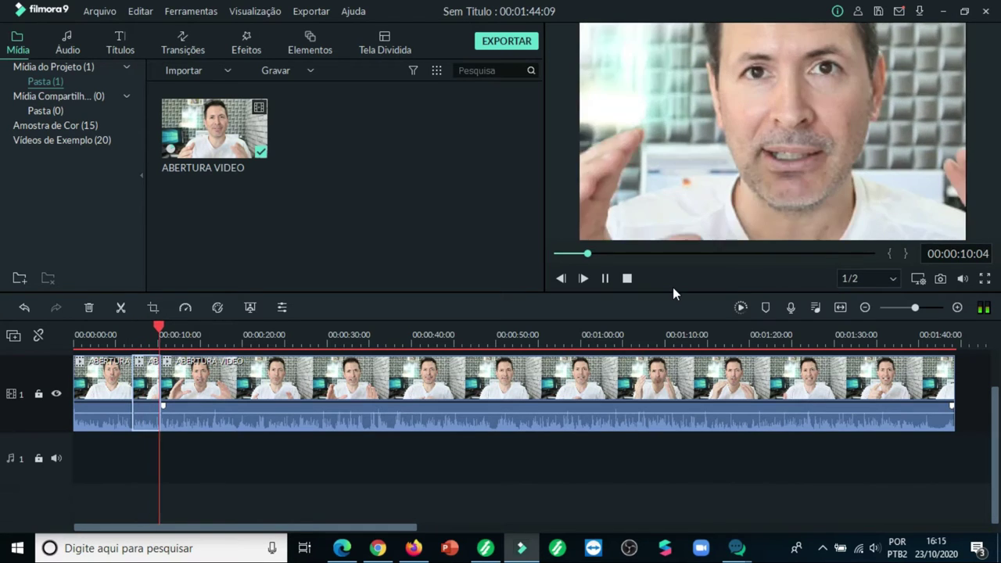
pyautogui.click(606, 278)
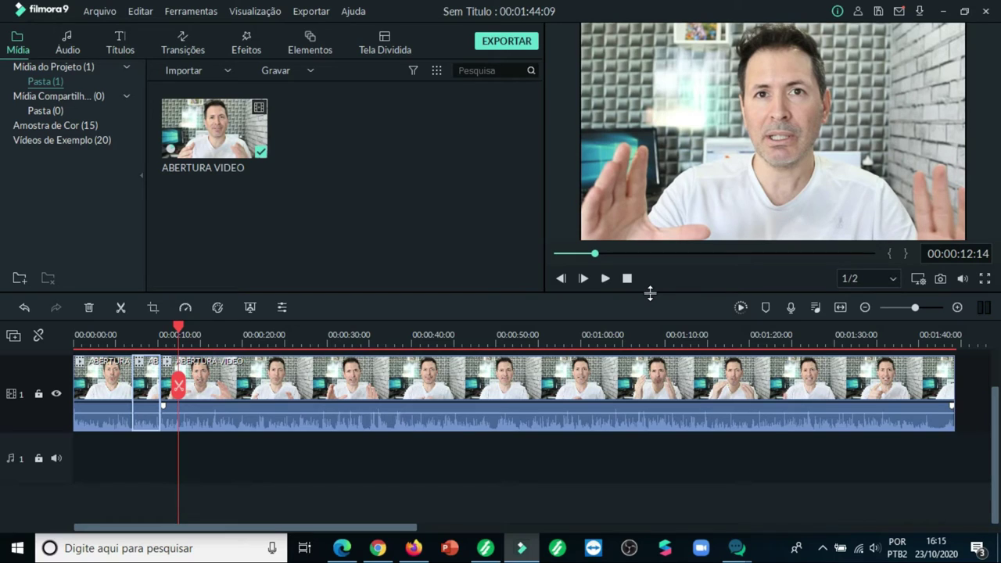
# Shift the end frame of the second piece's pan-and-zoom up and to the right of the face.
pyautogui.moveTo(179, 386); pyautogui.dragTo(145, 388)
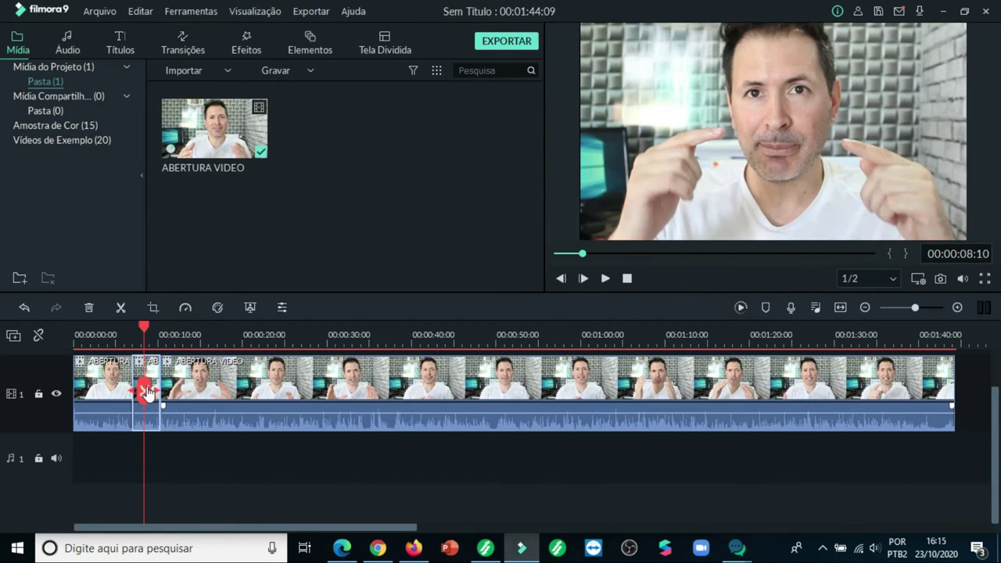
pyautogui.click(153, 307)
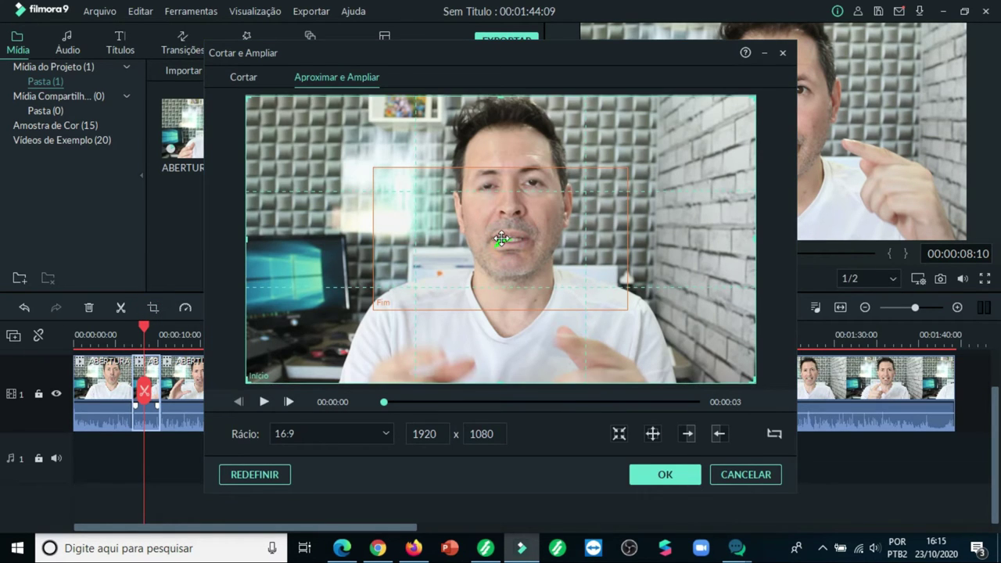
pyautogui.click(547, 219)
pyautogui.moveTo(505, 241); pyautogui.dragTo(565, 213)
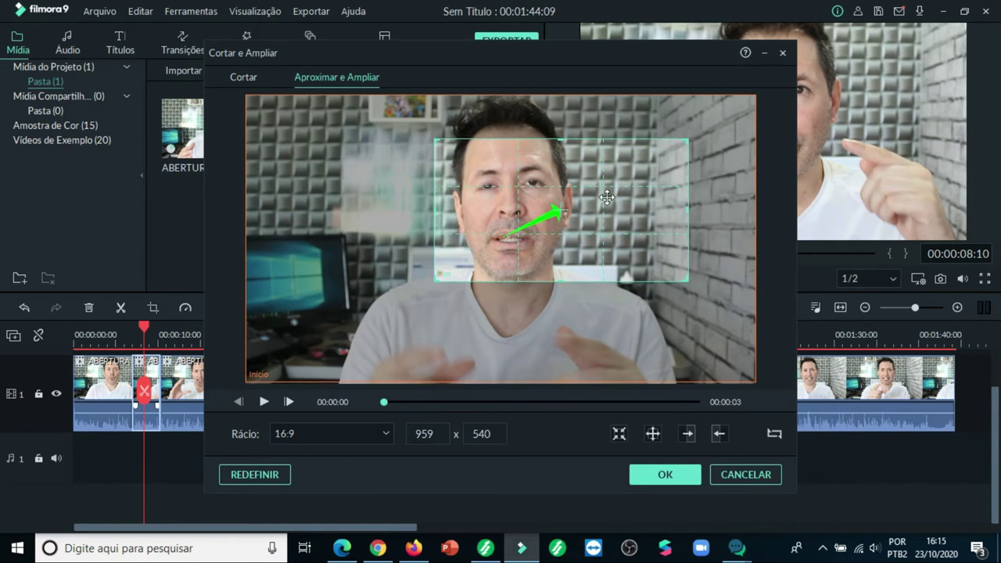
pyautogui.click(665, 475)
# Replay the second piece's pan-and-zoom and split the third piece at 00:00:12:14.
pyautogui.moveTo(144, 327); pyautogui.dragTo(128, 327)
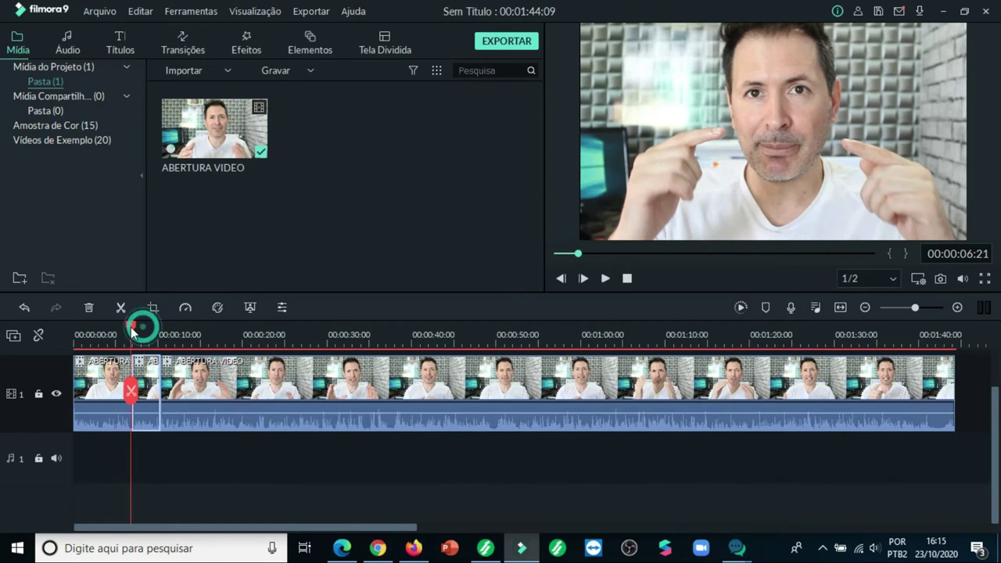
pyautogui.click(605, 278)
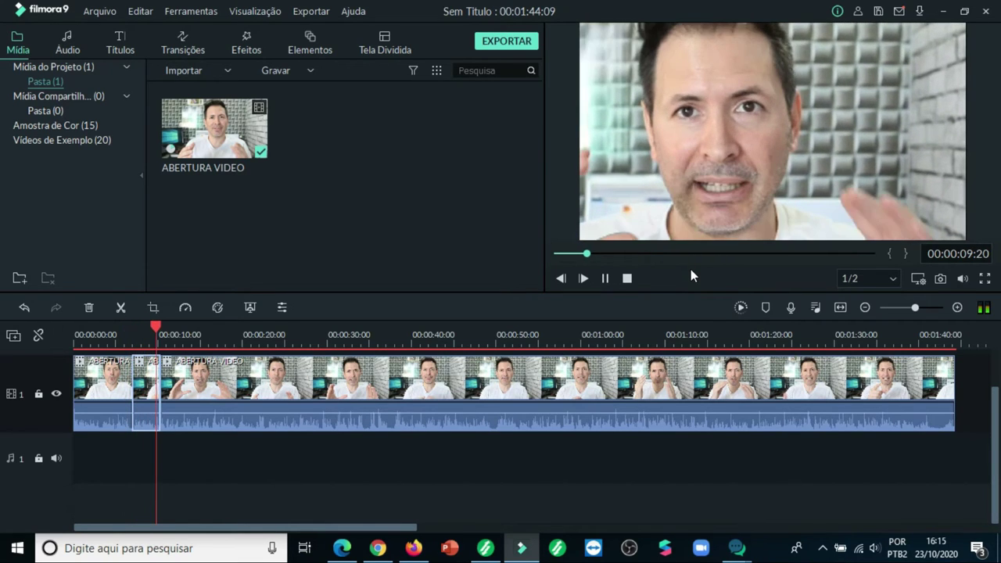
pyautogui.click(605, 278)
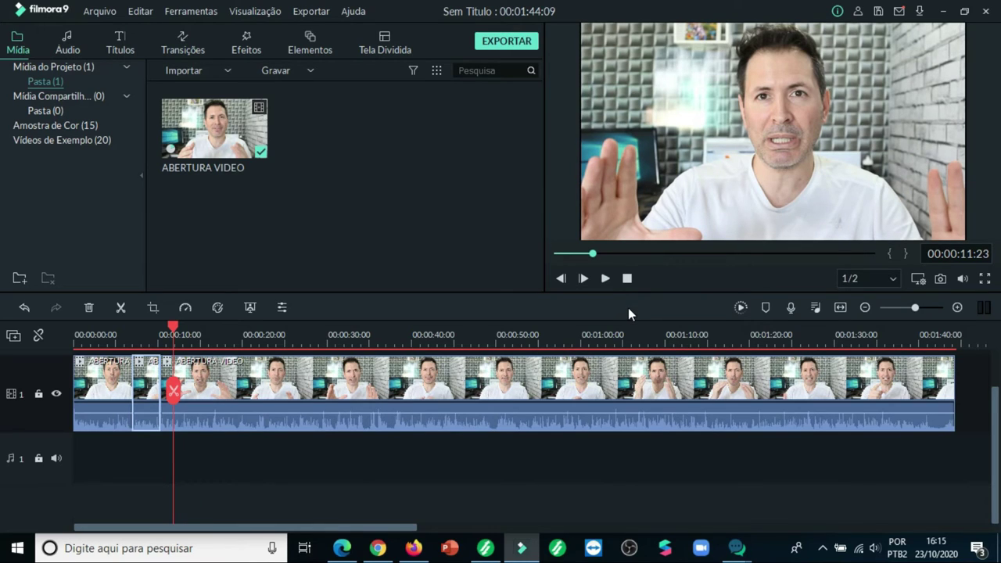
pyautogui.moveTo(173, 388)
pyautogui.mouseDown()
pyautogui.moveTo(198, 389)
pyautogui.moveTo(180, 389)
pyautogui.mouseUp()
pyautogui.hotkey('ctrl', 'b')
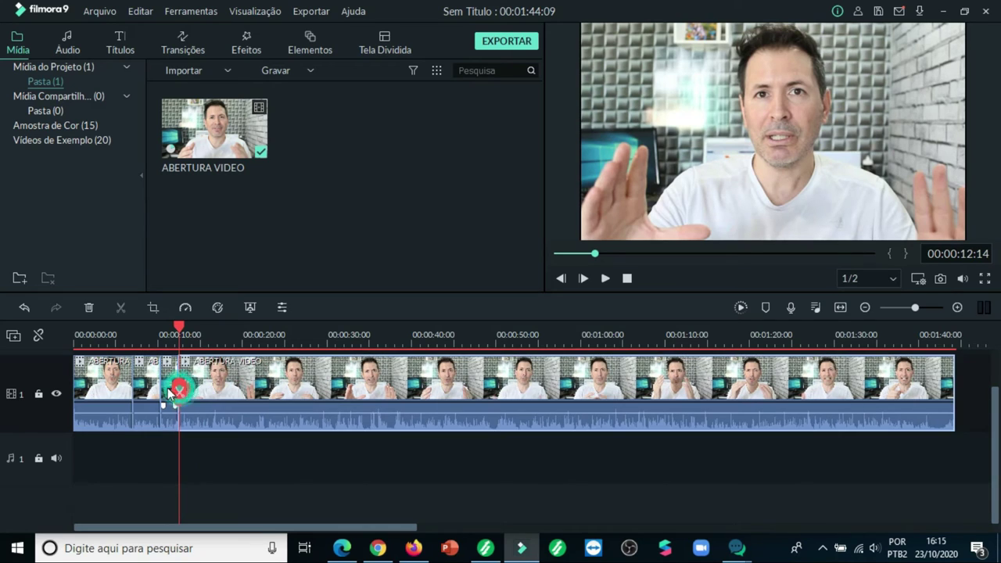
# Apply a pan-and-zoom to the short third piece, enlarging the end frame to nearly the full picture.
pyautogui.click(168, 382)
pyautogui.click(154, 307)
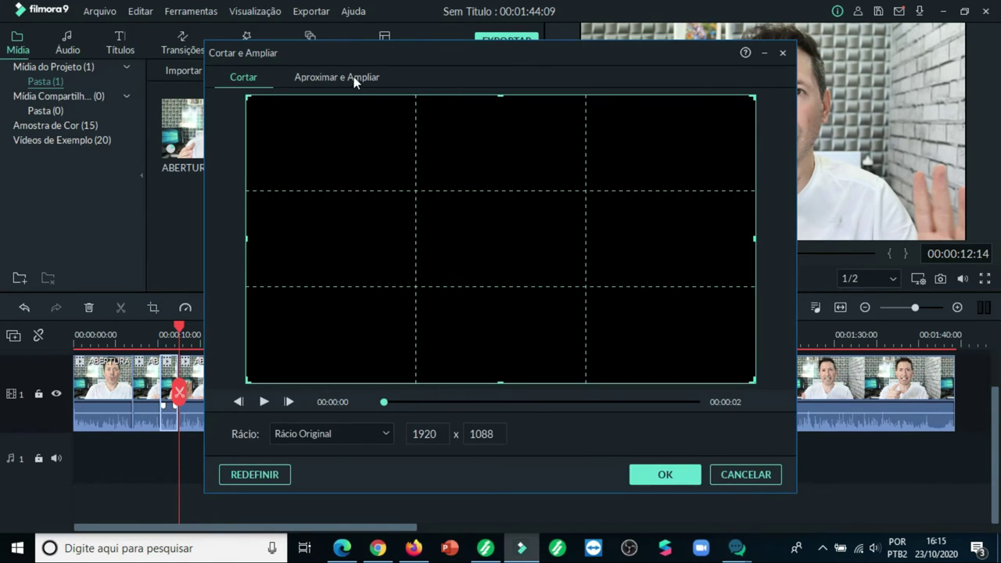
pyautogui.click(354, 79)
pyautogui.moveTo(375, 307); pyautogui.dragTo(278, 365)
pyautogui.moveTo(640, 148); pyautogui.dragTo(732, 85)
pyautogui.click(665, 475)
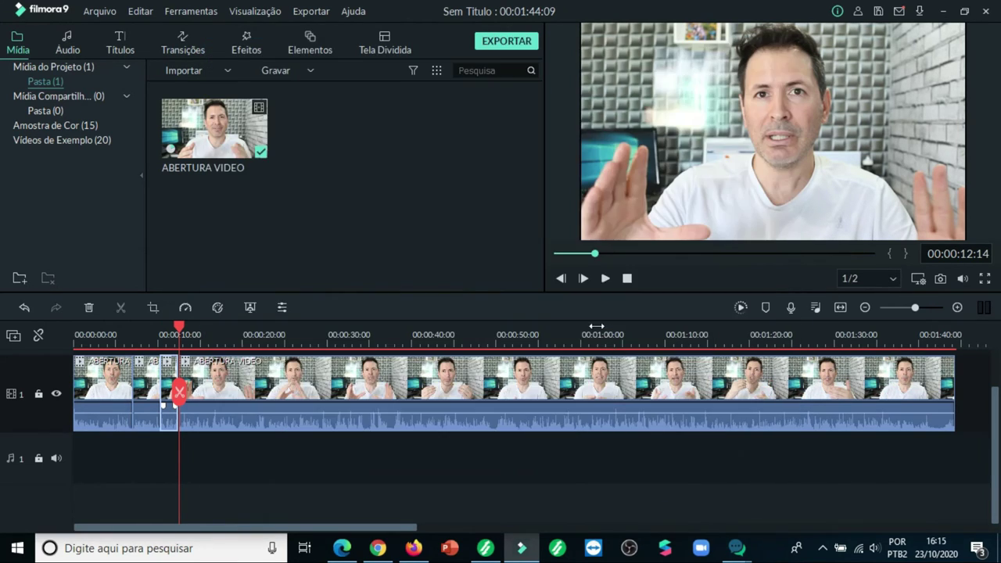
# Play the timeline from 00:00:09:09 through the third piece to check its zoom.
pyautogui.moveTo(186, 402); pyautogui.dragTo(162, 410)
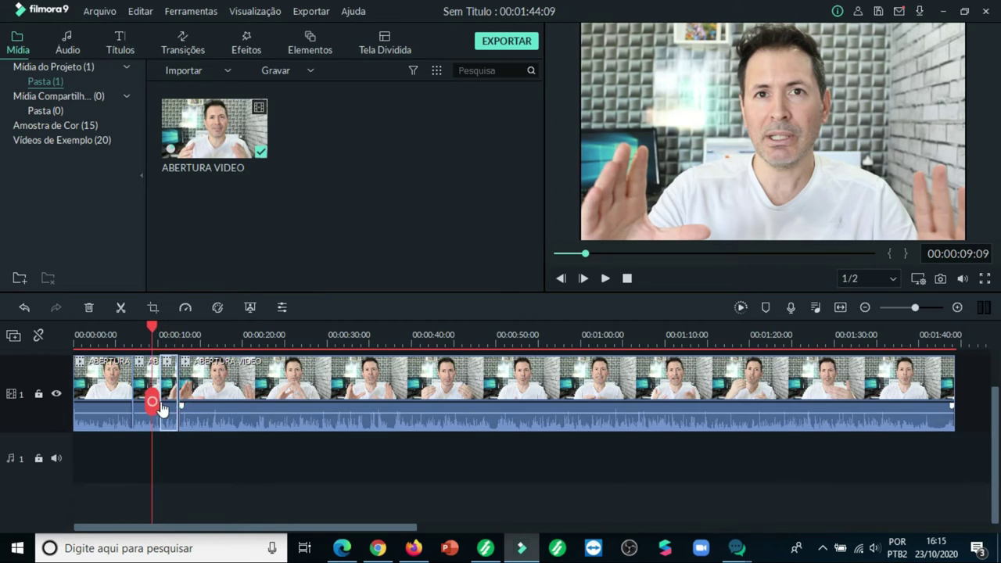
pyautogui.click(605, 278)
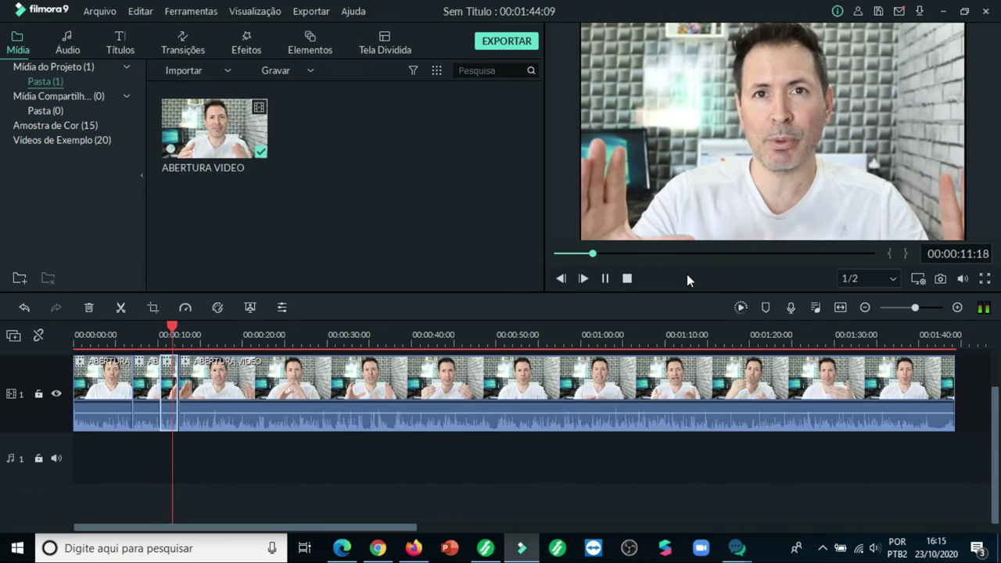
pyautogui.click(605, 279)
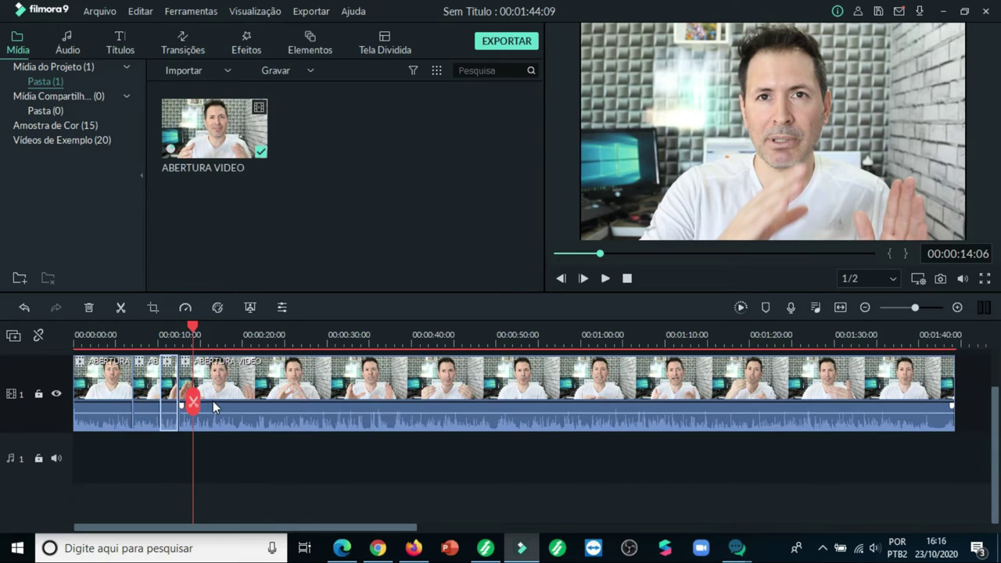
# Look through the slow and fast speed presets for the last piece and split it at 00:00:22:24.
pyautogui.moveTo(192, 403); pyautogui.dragTo(267, 415)
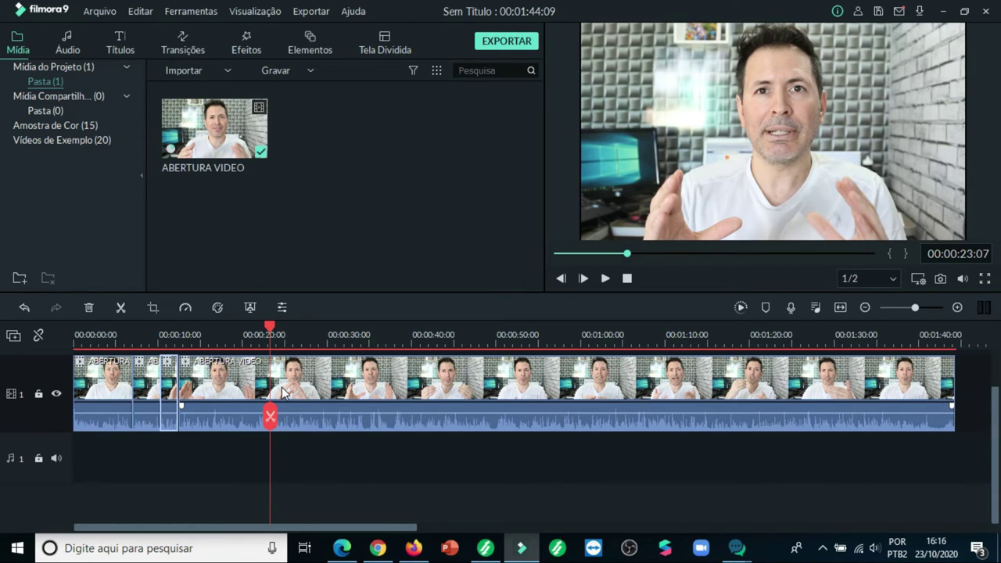
pyautogui.click(234, 391)
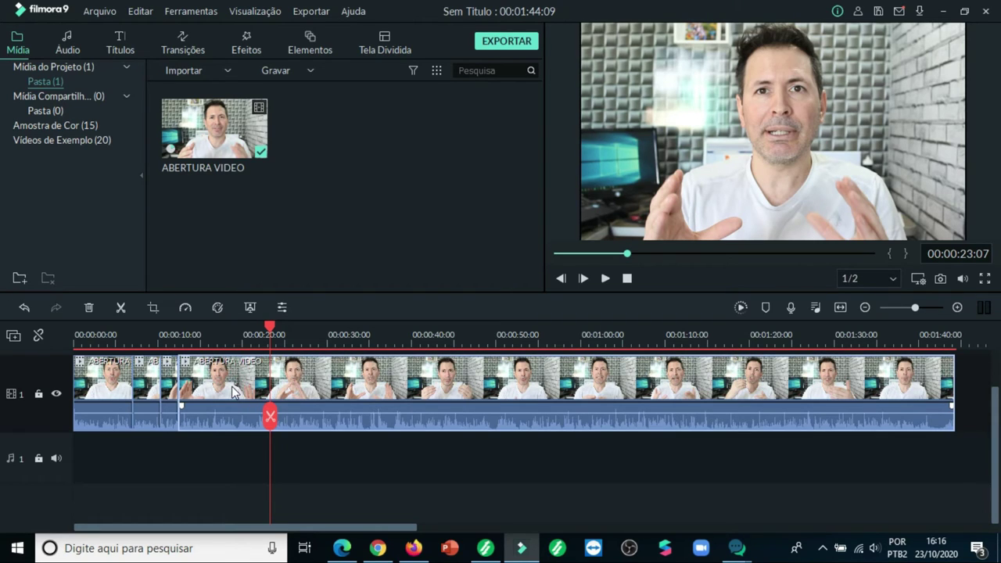
pyautogui.moveTo(268, 420)
pyautogui.click(185, 309)
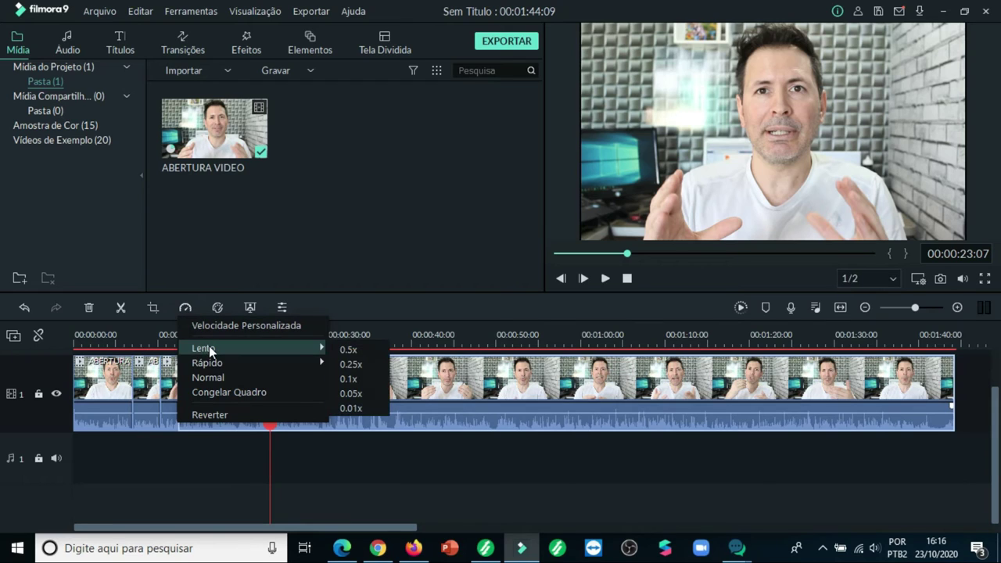
pyautogui.moveTo(218, 365)
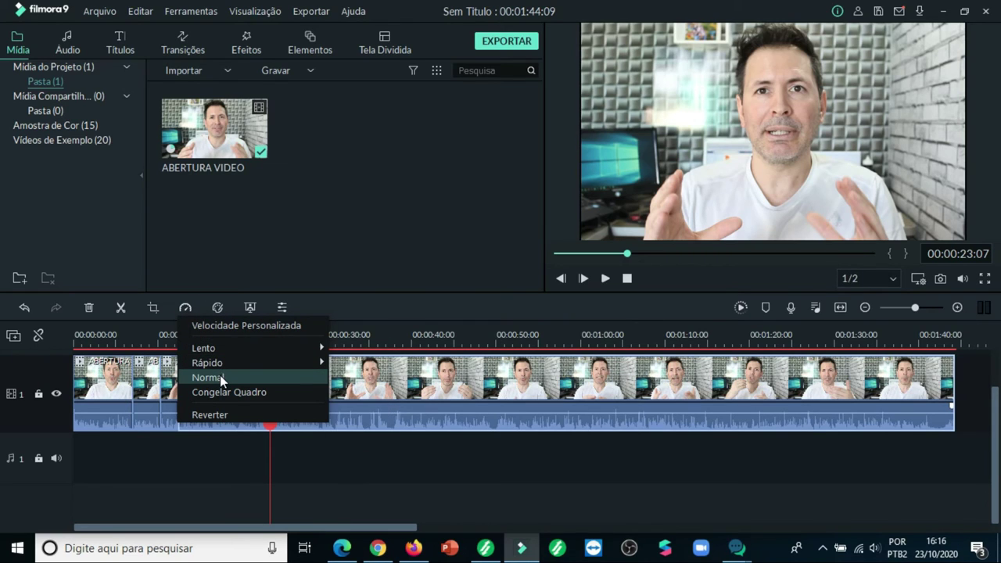
pyautogui.click(136, 325)
pyautogui.click(268, 417)
pyautogui.click(268, 417)
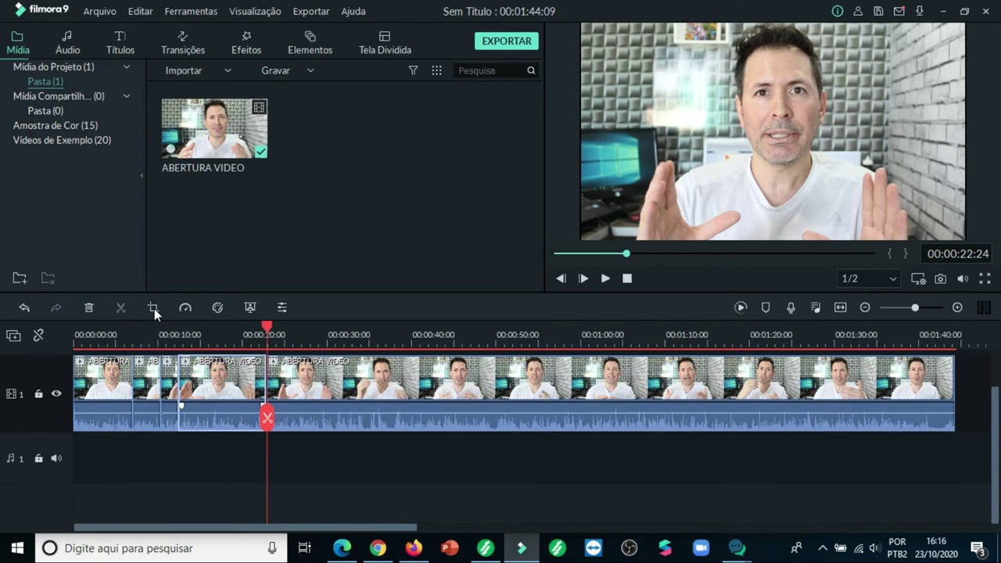
# Examine the speed and duration settings of the fourth piece and close them without applying anything.
pyautogui.rightClick(237, 384)
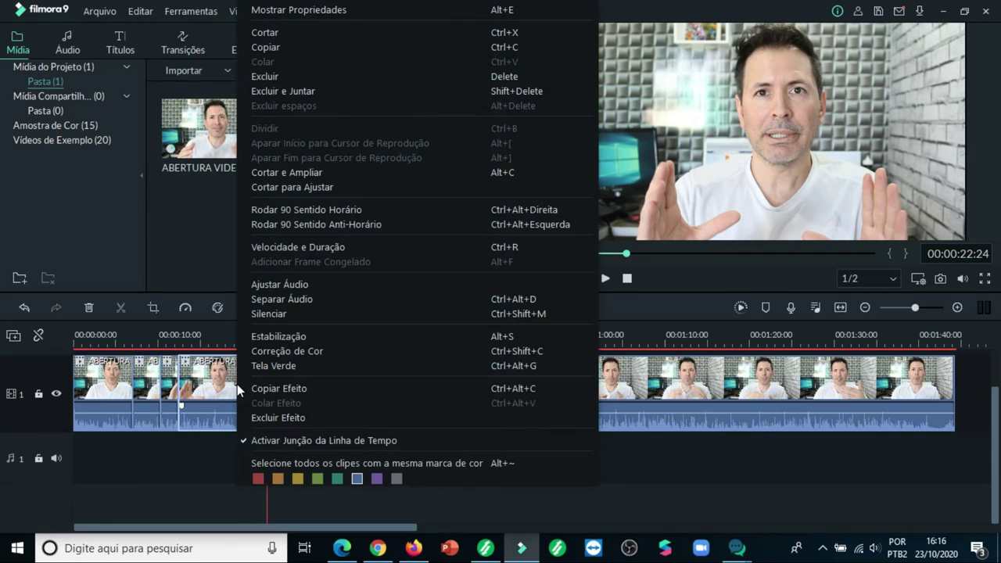
pyautogui.click(304, 246)
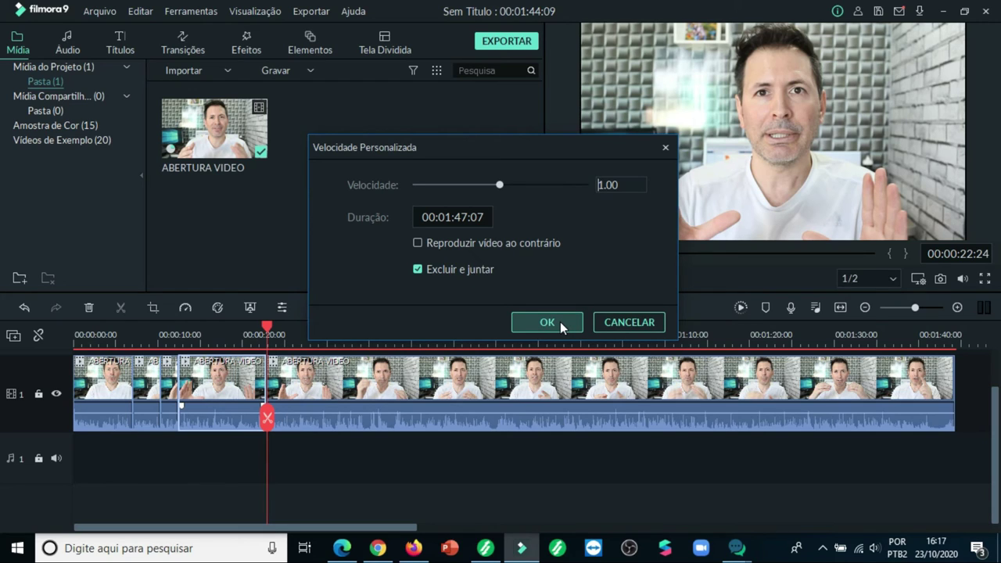
pyautogui.click(611, 323)
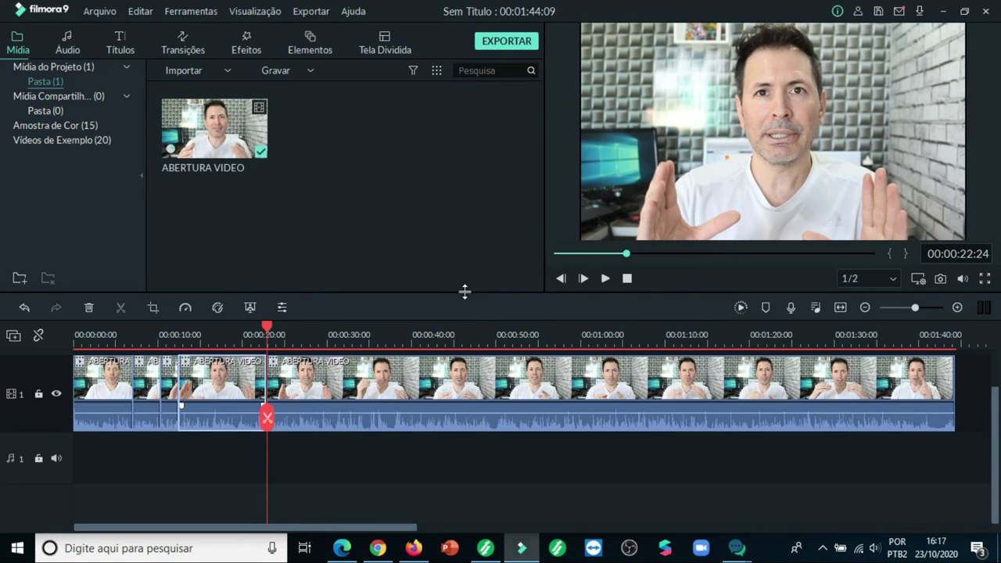